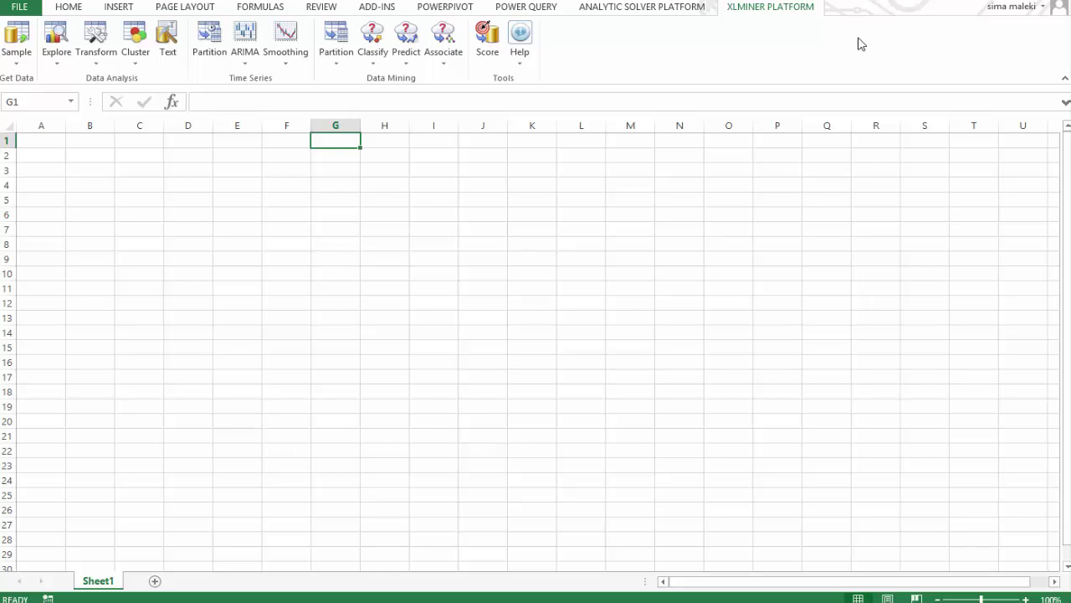
# Find the Text Mining Documents dataset among the Forecasting/Data Mining example models and dismiss the request to open its file.
pyautogui.click(519, 64)
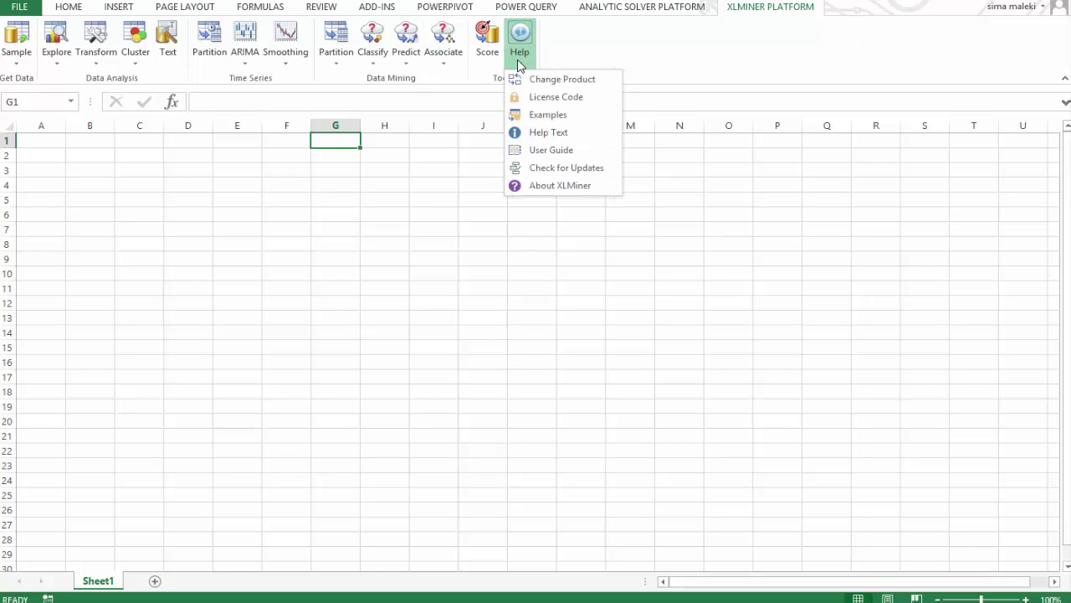
pyautogui.click(546, 115)
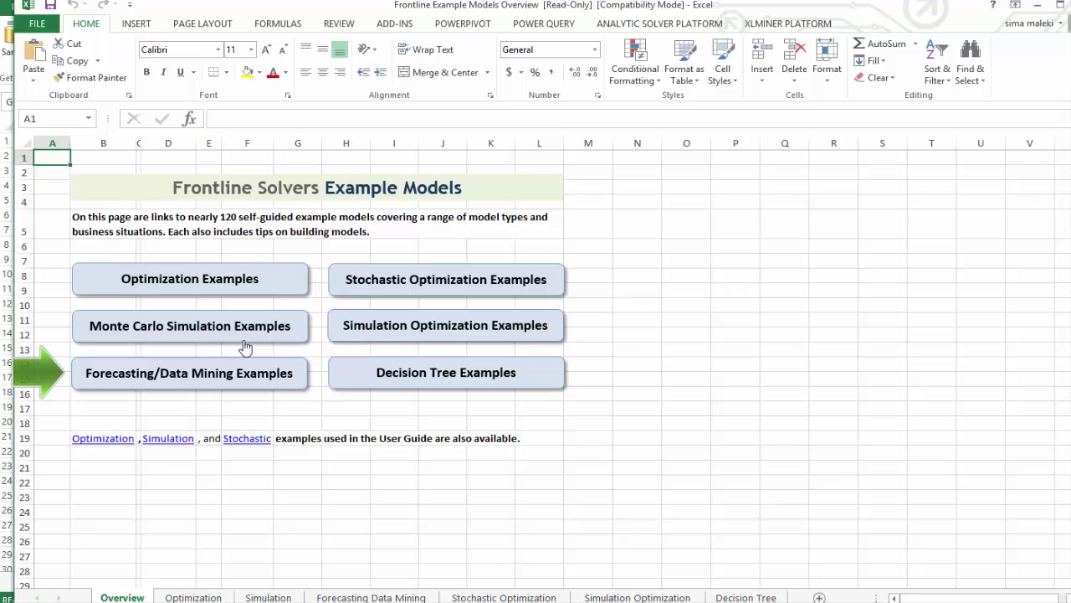
pyautogui.click(230, 374)
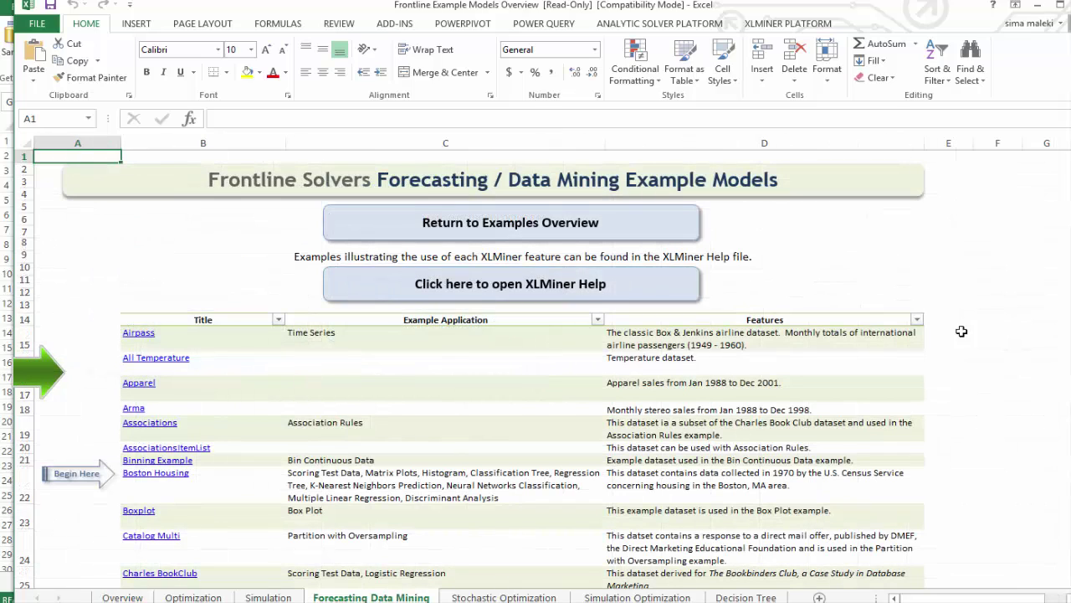
pyautogui.scroll(-1, 1055, 226)
pyautogui.scroll(-10, 536, 369)
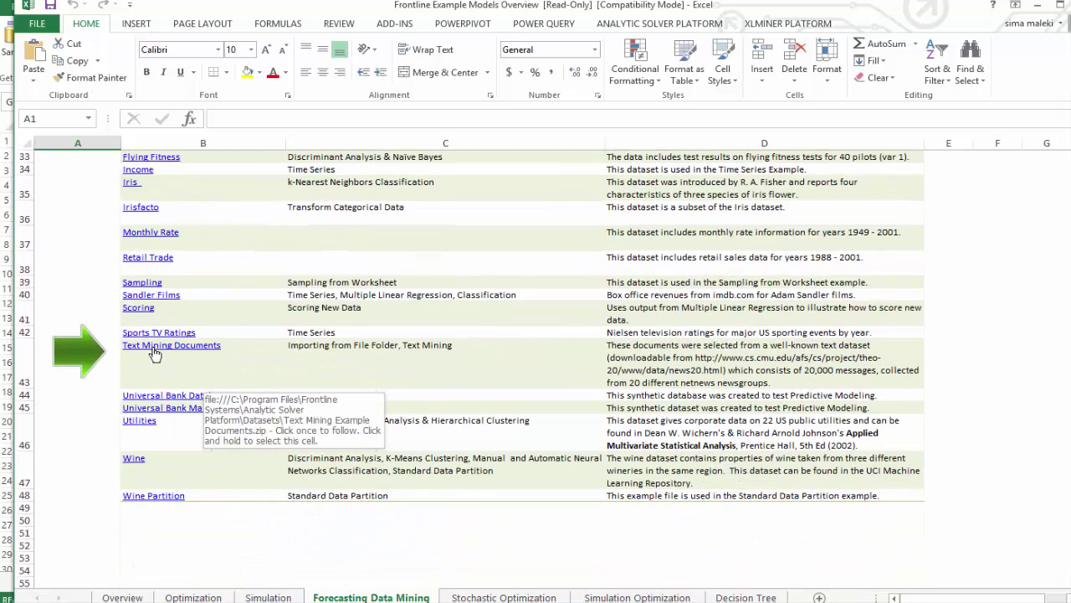
pyautogui.click(155, 353)
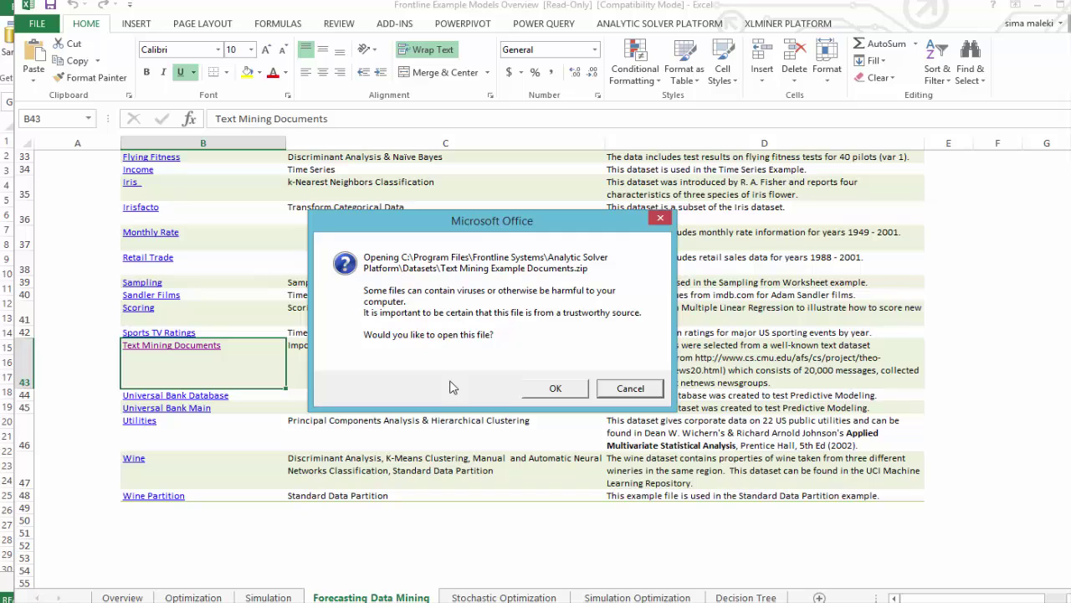
pyautogui.click(631, 395)
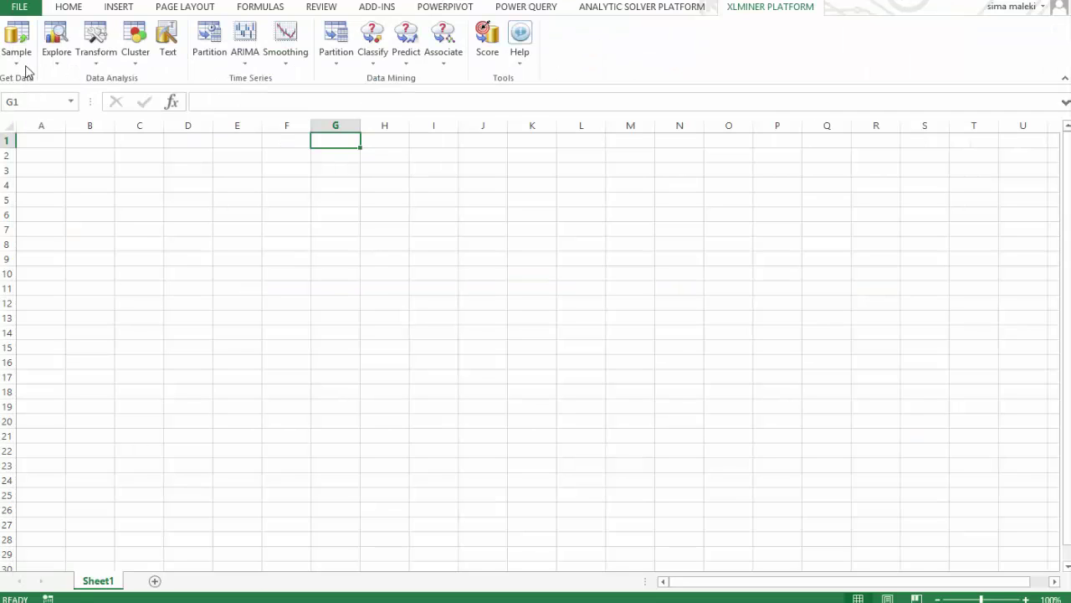
# Start an import from a file folder and add all files of every type from the Autos folder to the selected files.
pyautogui.click(17, 46)
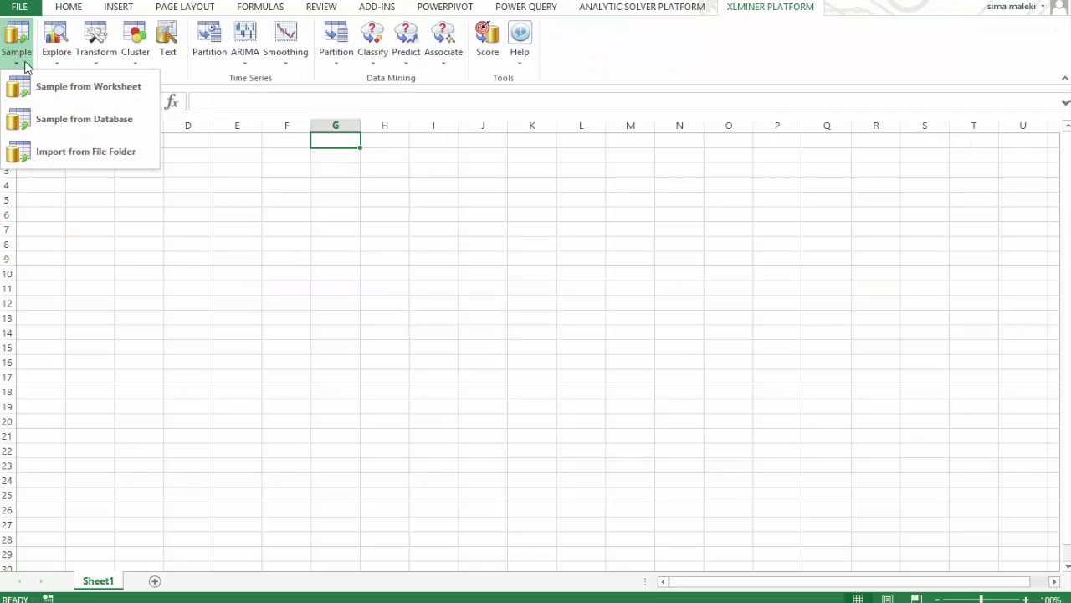
pyautogui.click(46, 149)
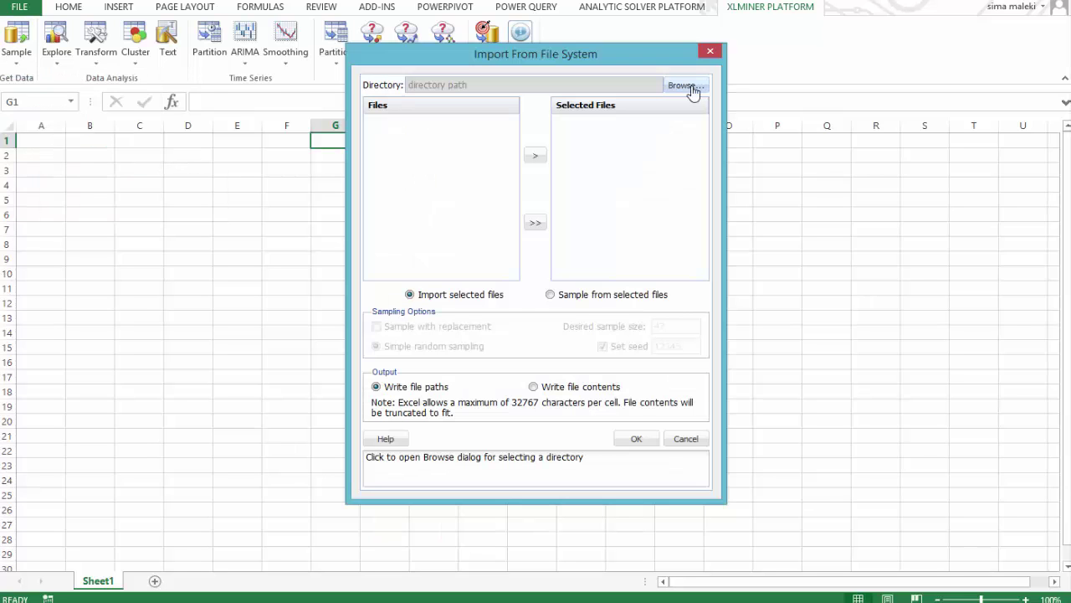
pyautogui.click(686, 86)
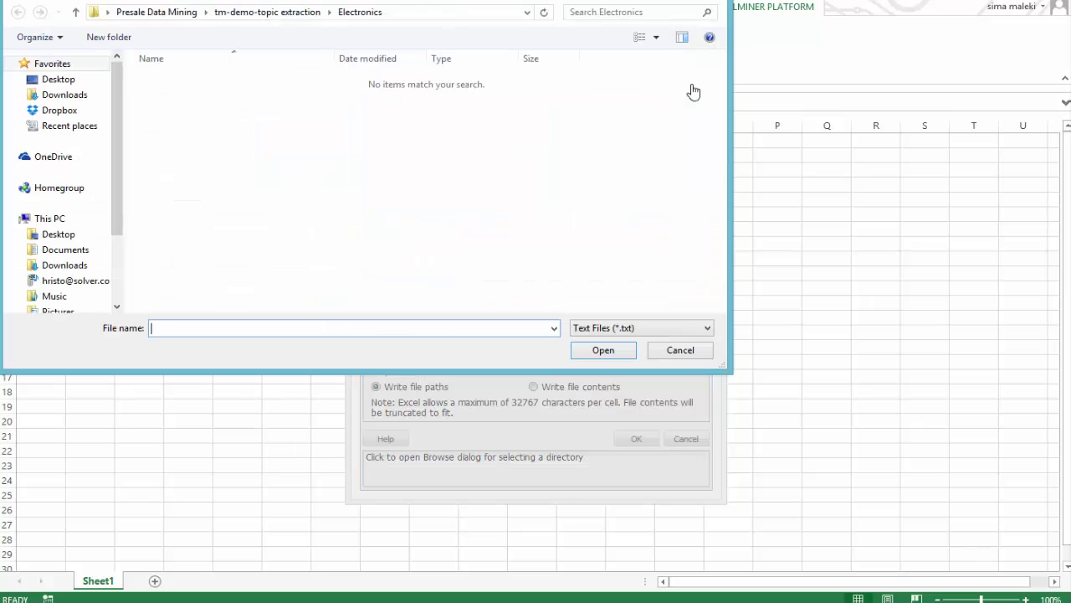
pyautogui.click(267, 12)
pyautogui.doubleClick(209, 82)
pyautogui.click(647, 328)
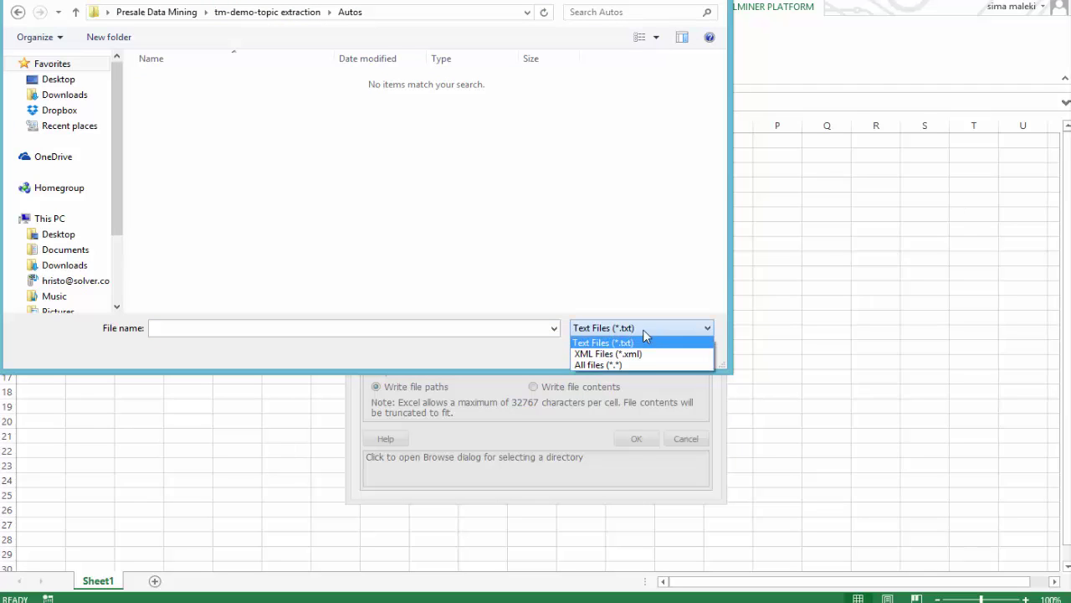
pyautogui.click(616, 361)
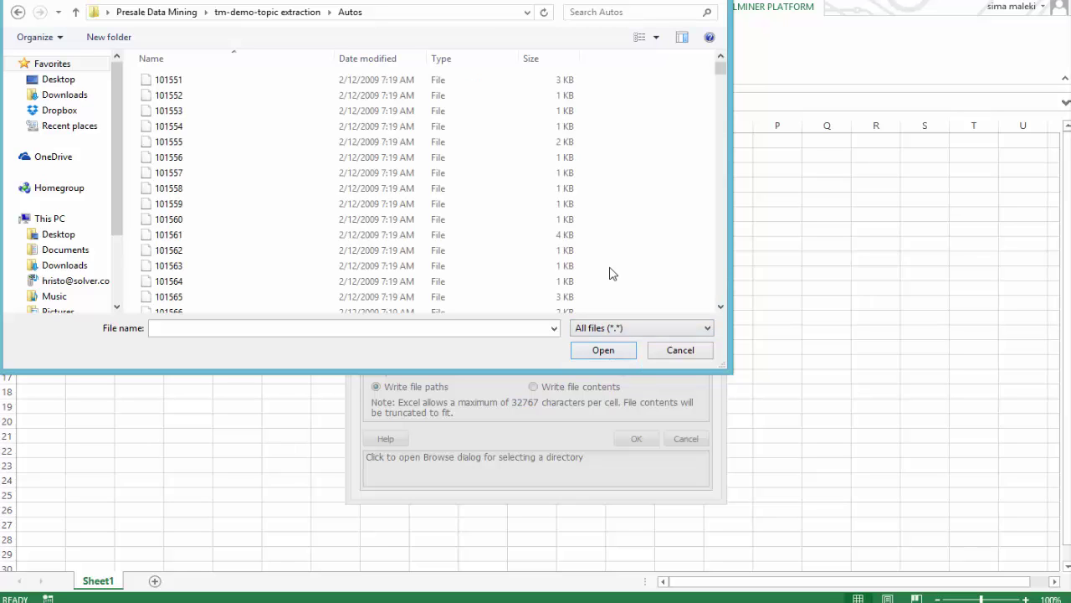
pyautogui.hotkey('ctrl', 'a')
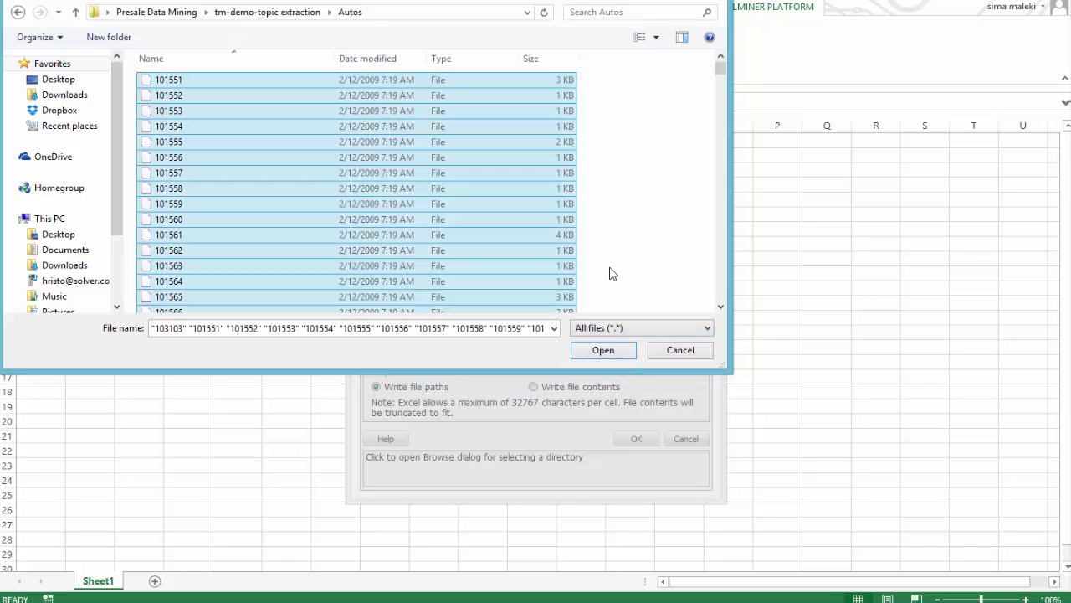
pyautogui.click(621, 353)
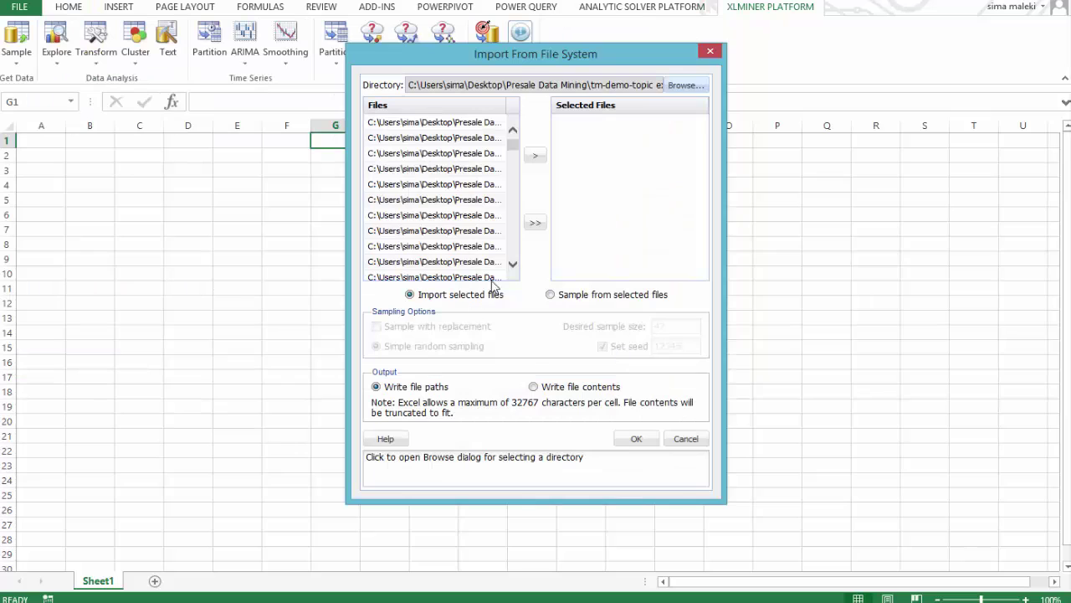
pyautogui.click(535, 224)
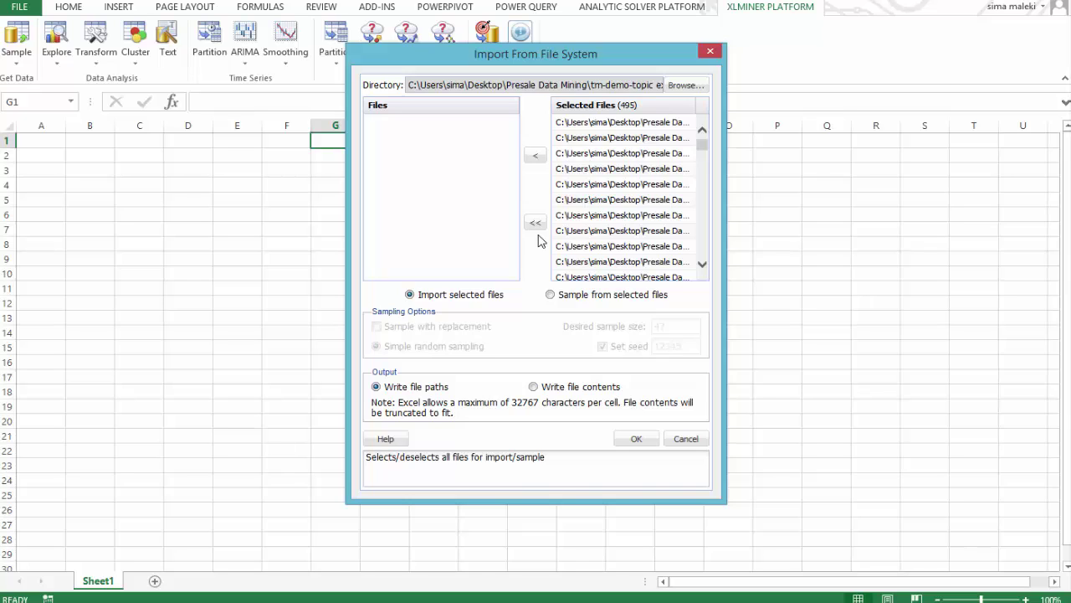
# Add all files of every type from the Electronics folder to the selected files for import.
pyautogui.click(684, 86)
pyautogui.click(267, 12)
pyautogui.doubleClick(197, 95)
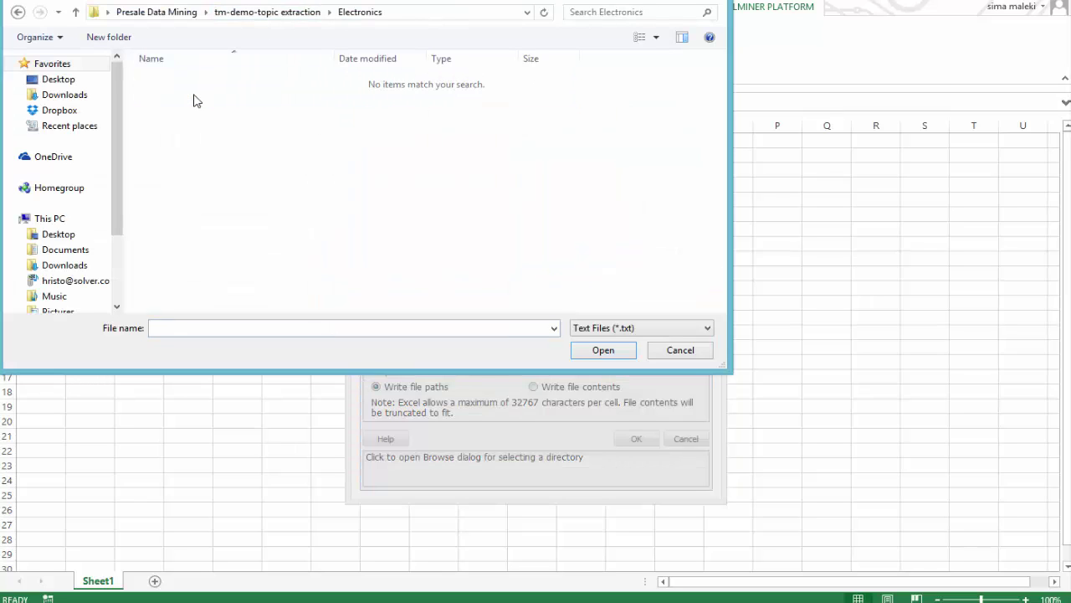
pyautogui.click(682, 328)
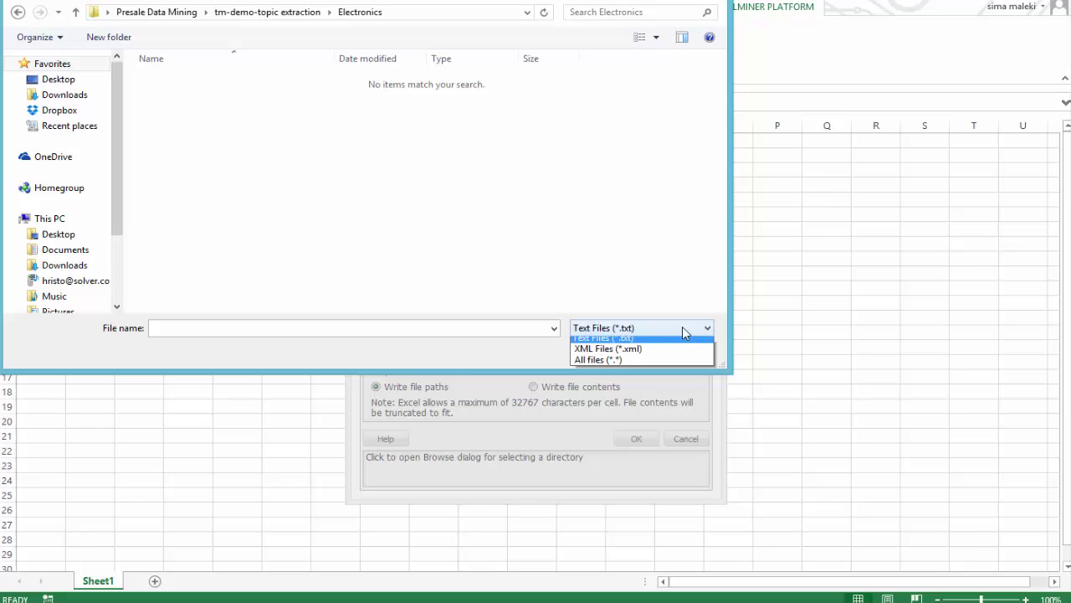
pyautogui.click(633, 364)
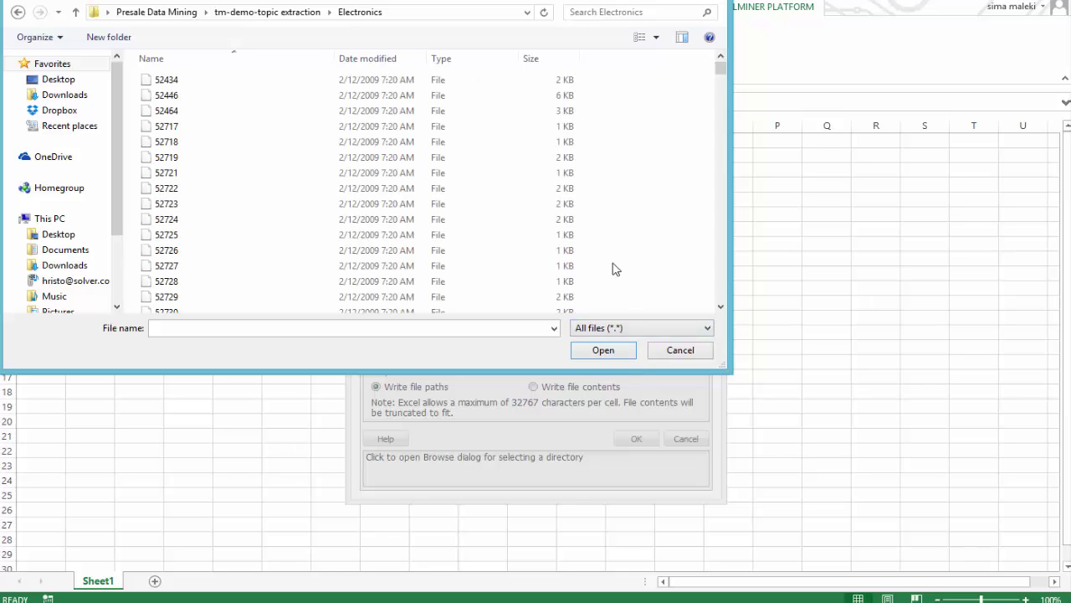
pyautogui.hotkey('ctrl', 'a')
pyautogui.click(603, 350)
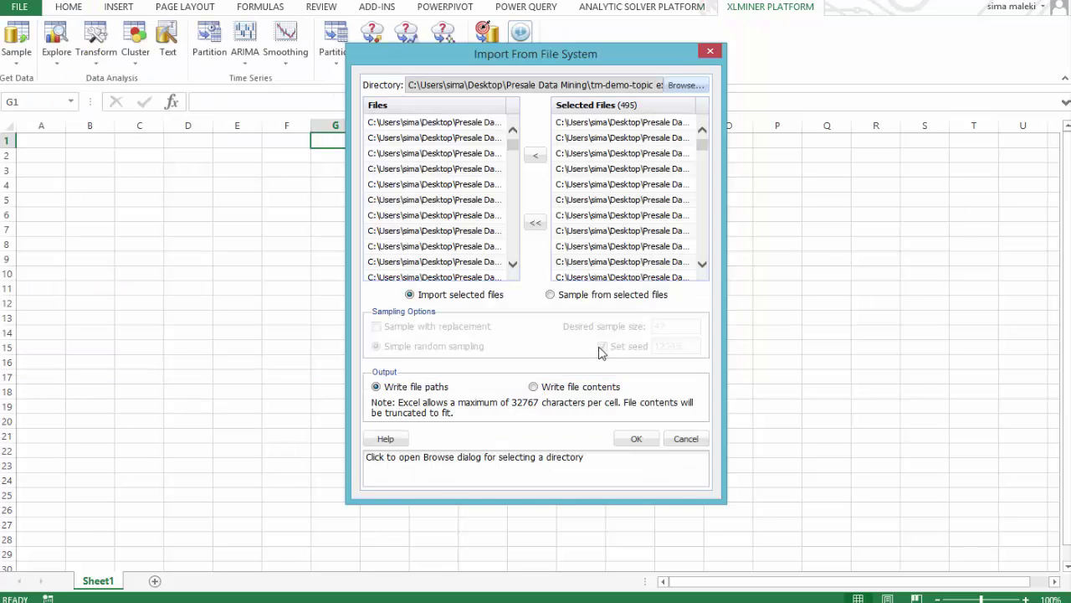
pyautogui.click(536, 224)
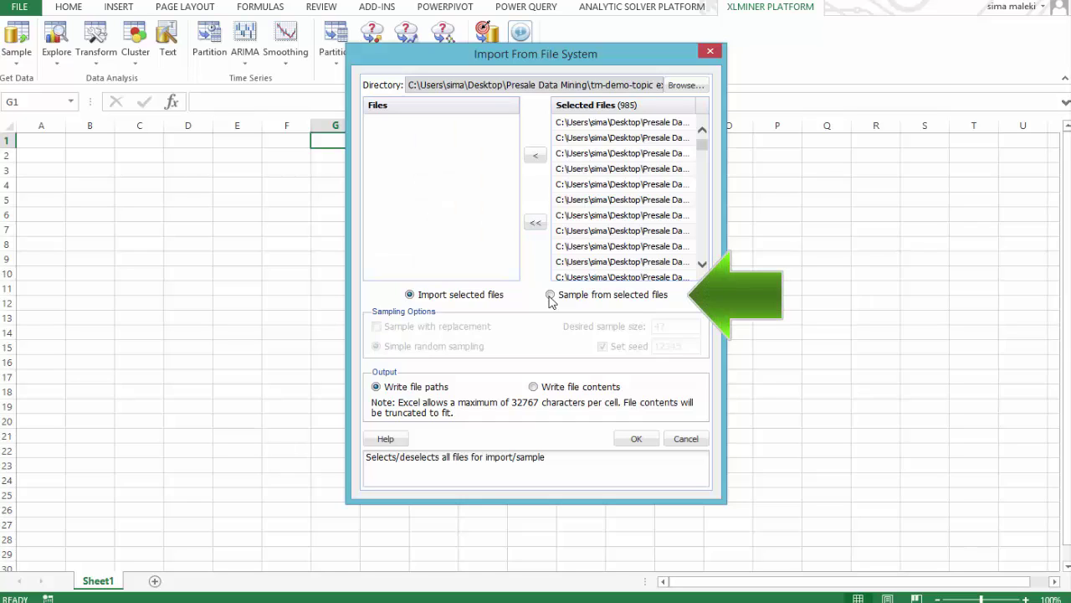
# Sample from the selected files with a desired sample size of 300 and run the import.
pyautogui.click(550, 295)
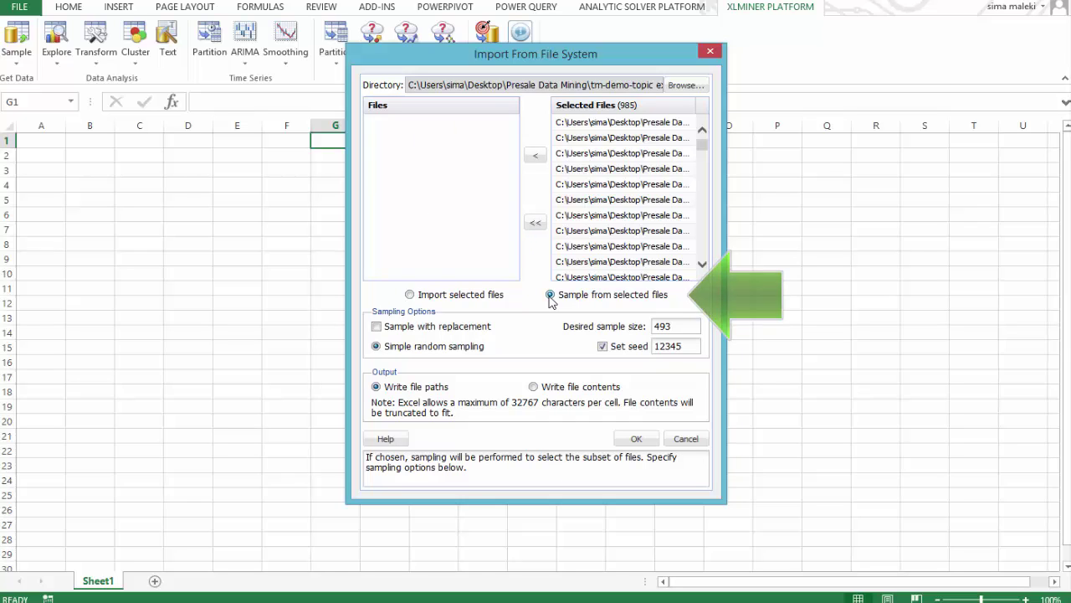
pyautogui.doubleClick(677, 324)
pyautogui.write('300')
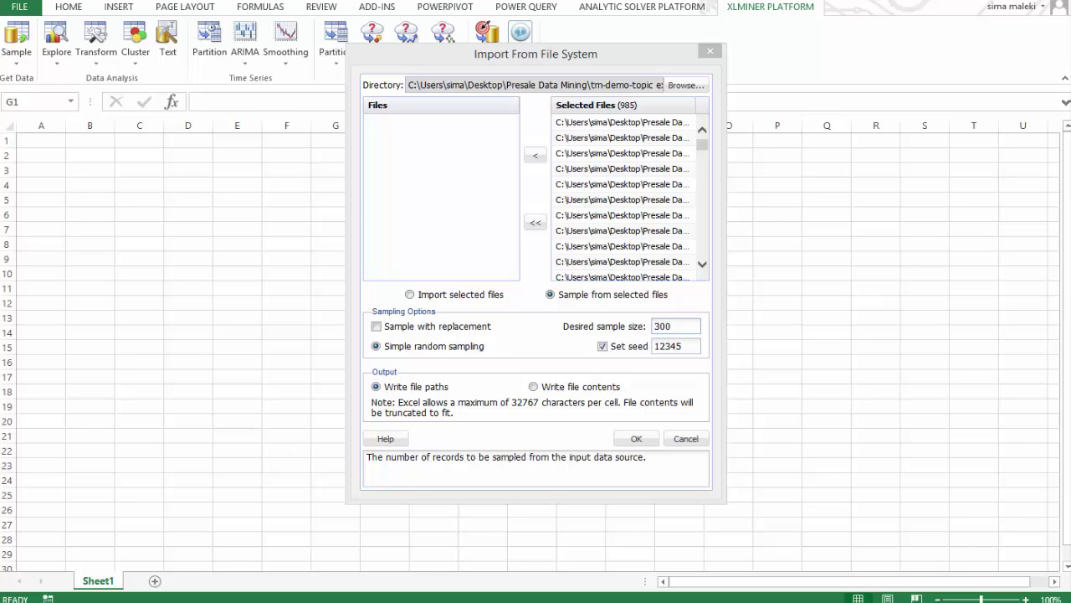
pyautogui.click(635, 441)
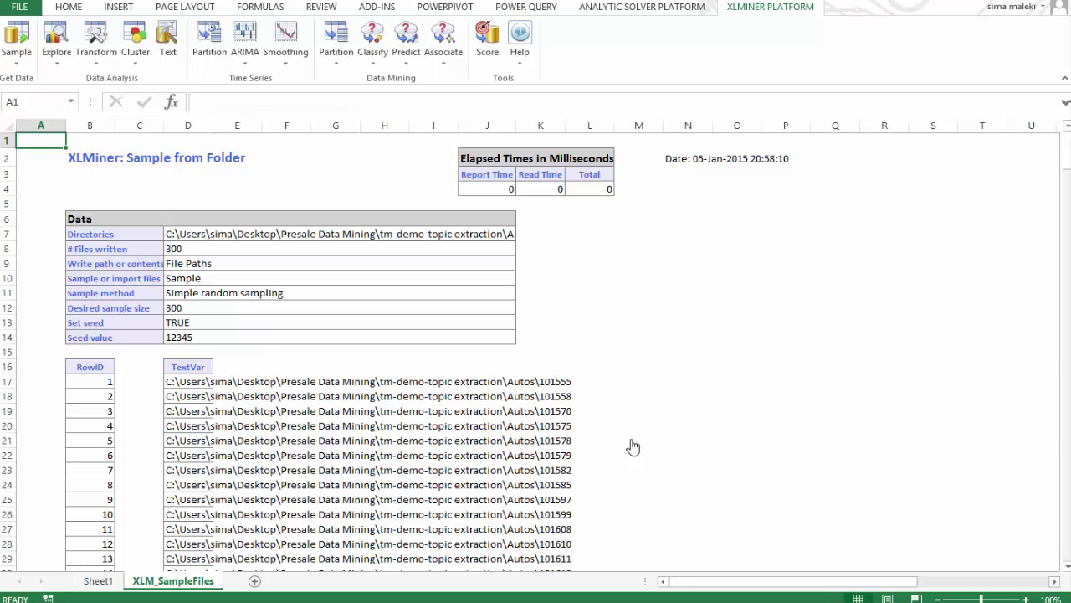
# Sort the whole TextVar column of file paths by value from A to Z.
pyautogui.click(190, 367)
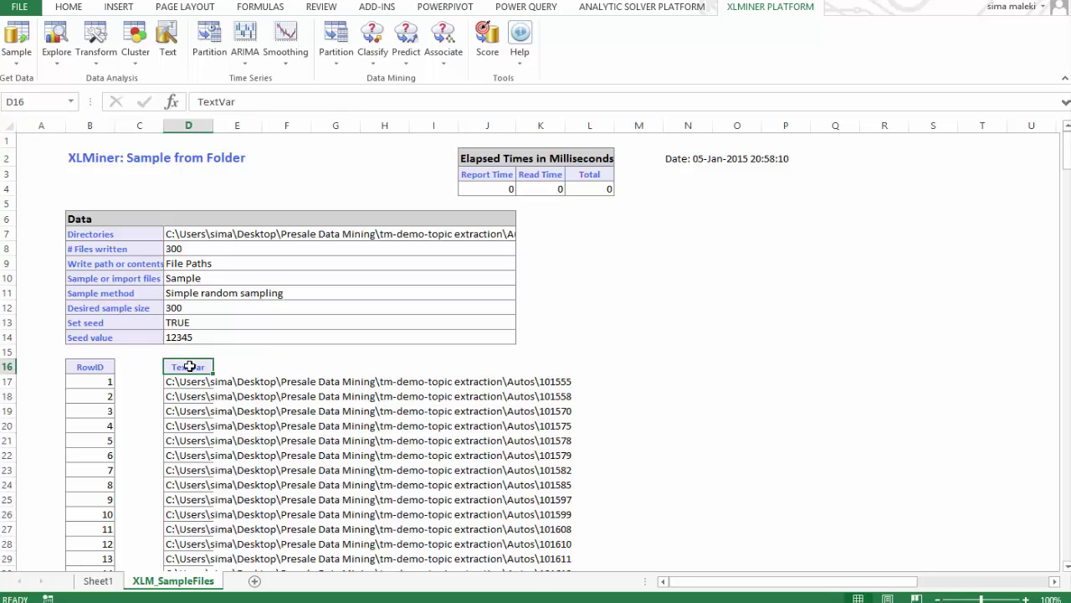
pyautogui.hotkey('ctrl', 'shift', 'Down')
pyautogui.click(69, 6)
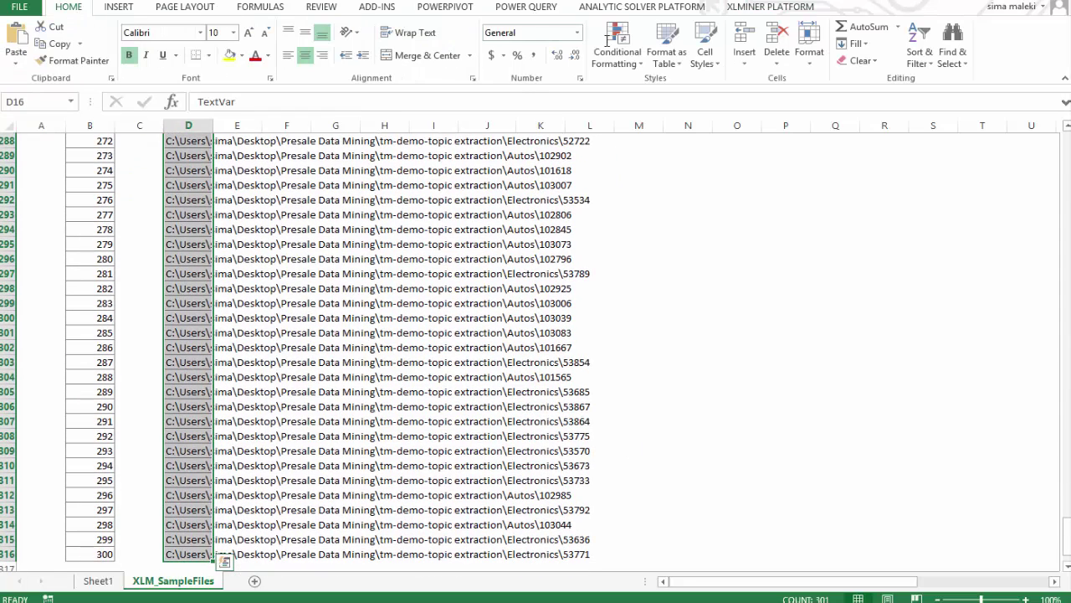
pyautogui.click(925, 64)
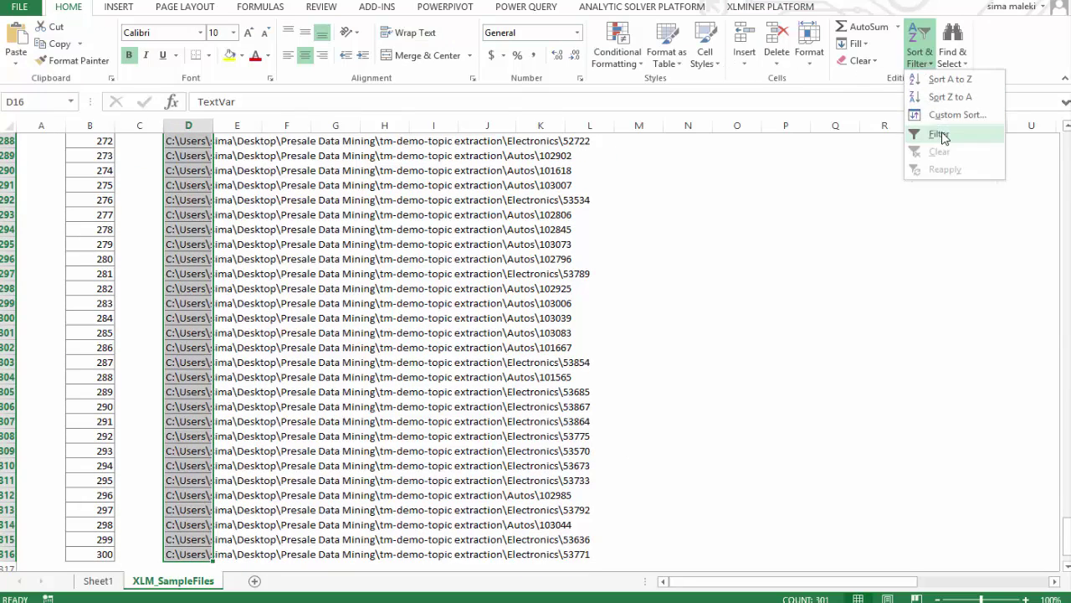
pyautogui.click(942, 115)
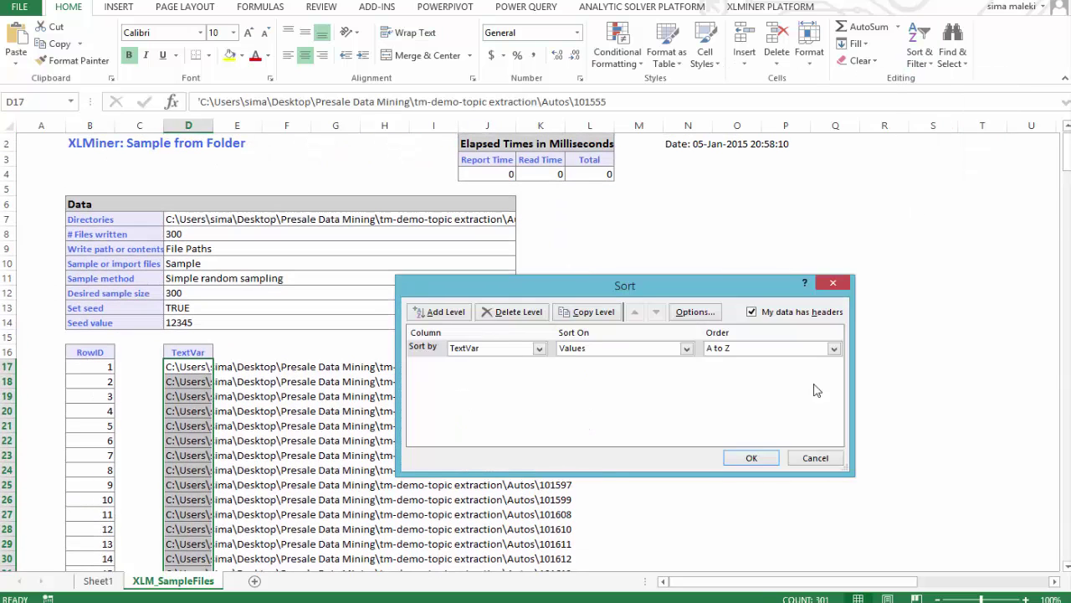
pyautogui.click(752, 458)
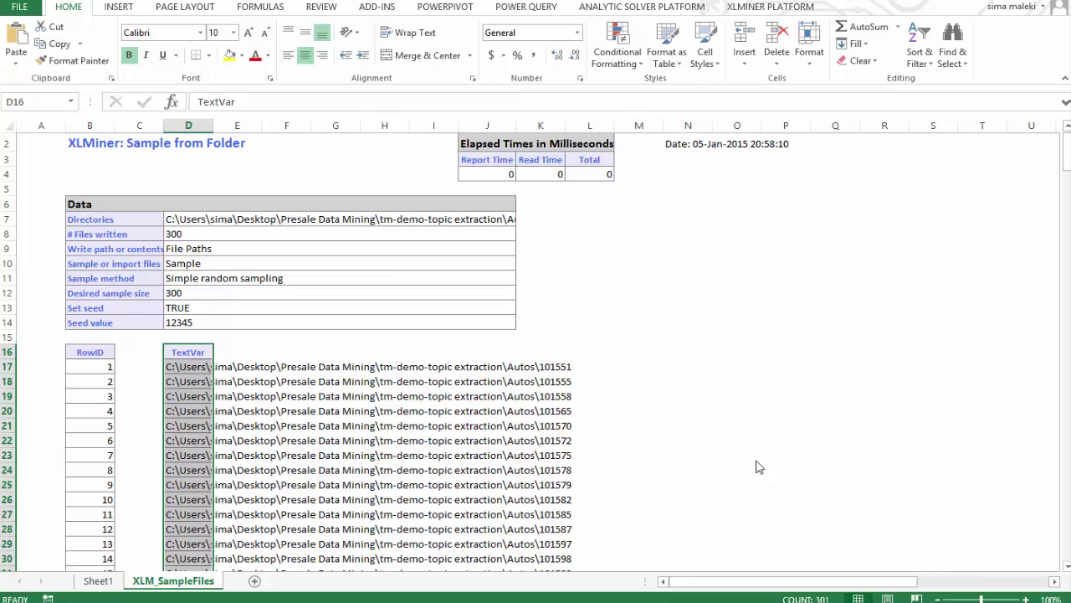
# Open Text Miner on the sorted file paths and assign TextVar as a selected text variable.
pyautogui.click(756, 8)
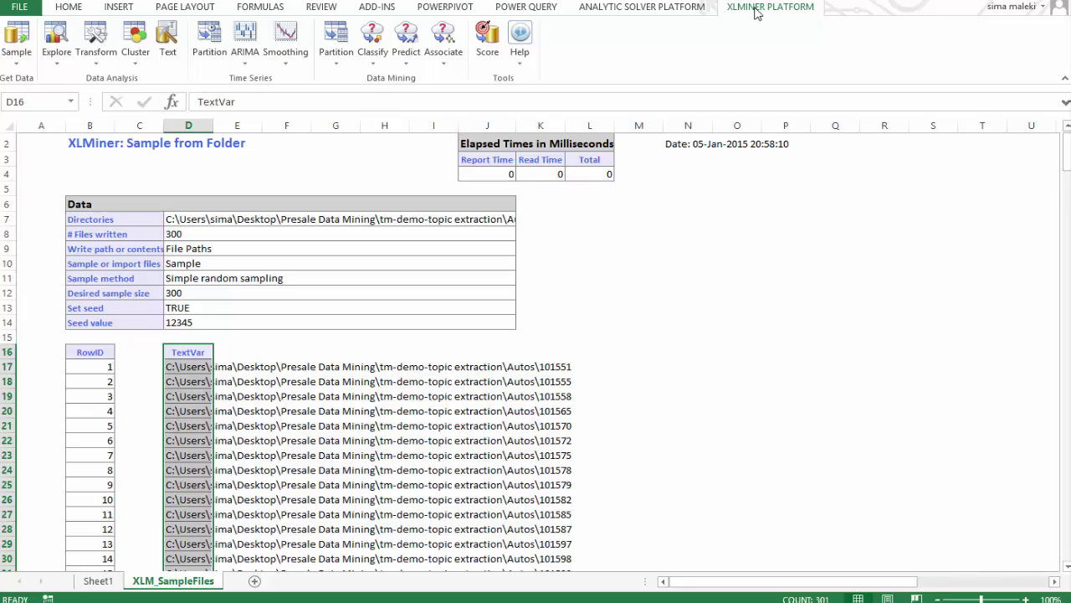
pyautogui.click(161, 51)
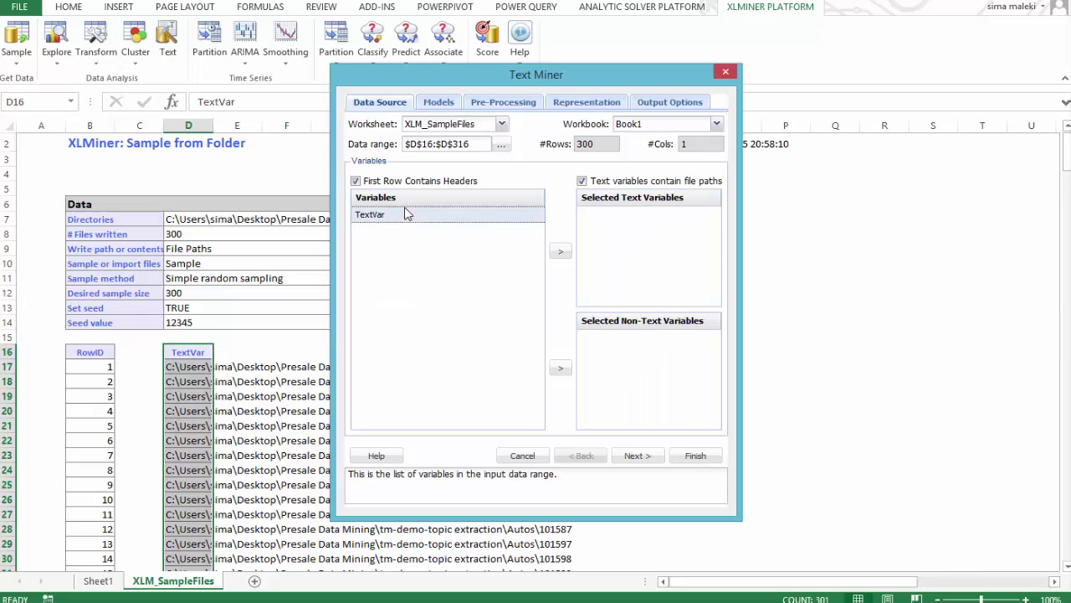
pyautogui.click(562, 255)
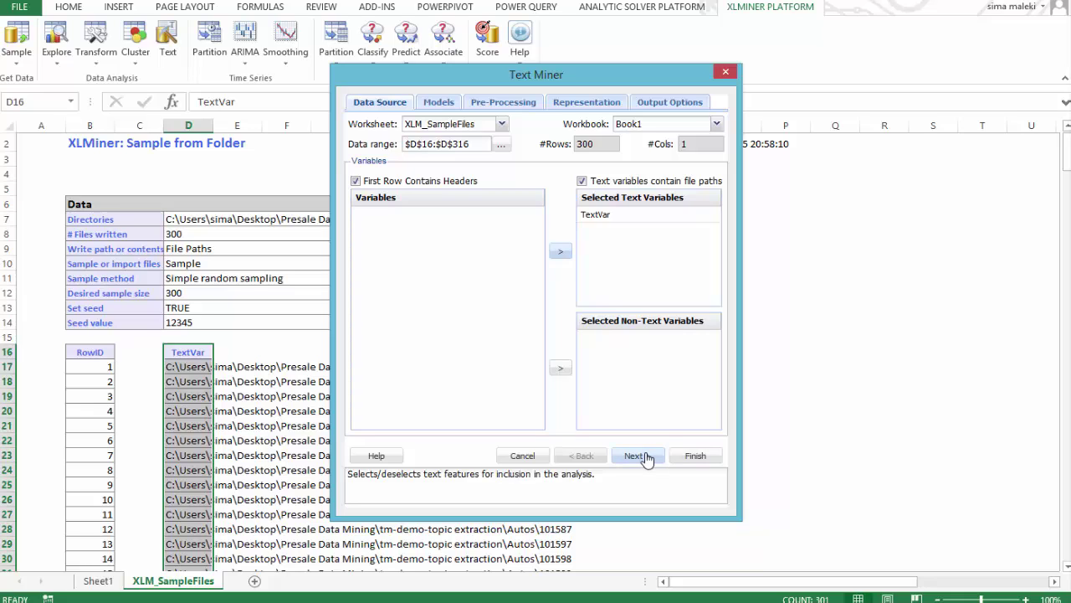
# Set the pre-processing to a maximum vocabulary size of 300, removing terms in less than 3% or more than 97% of documents.
pyautogui.click(521, 104)
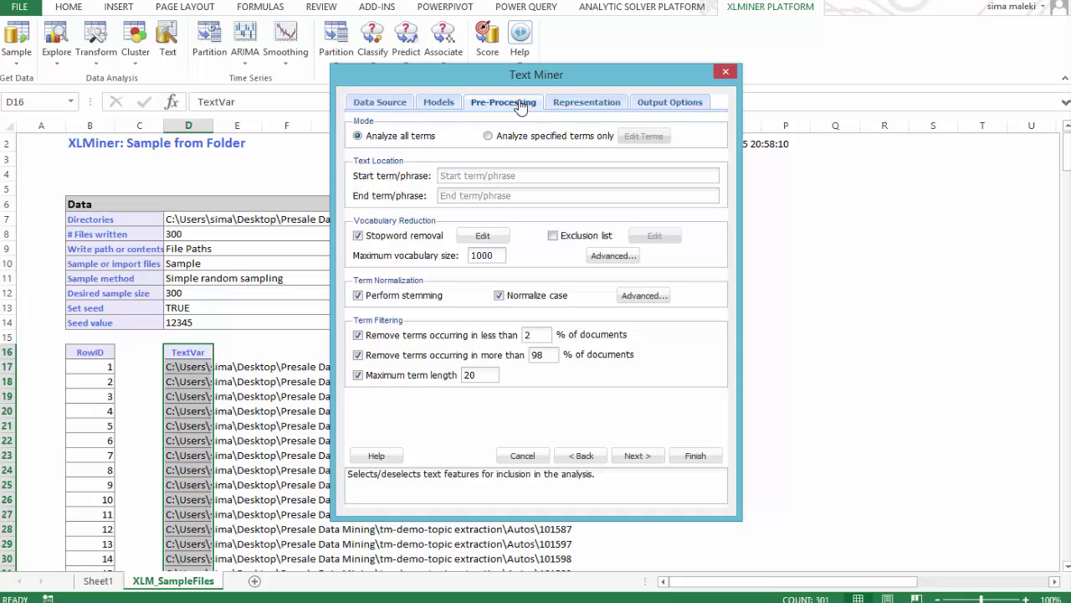
pyautogui.doubleClick(480, 258)
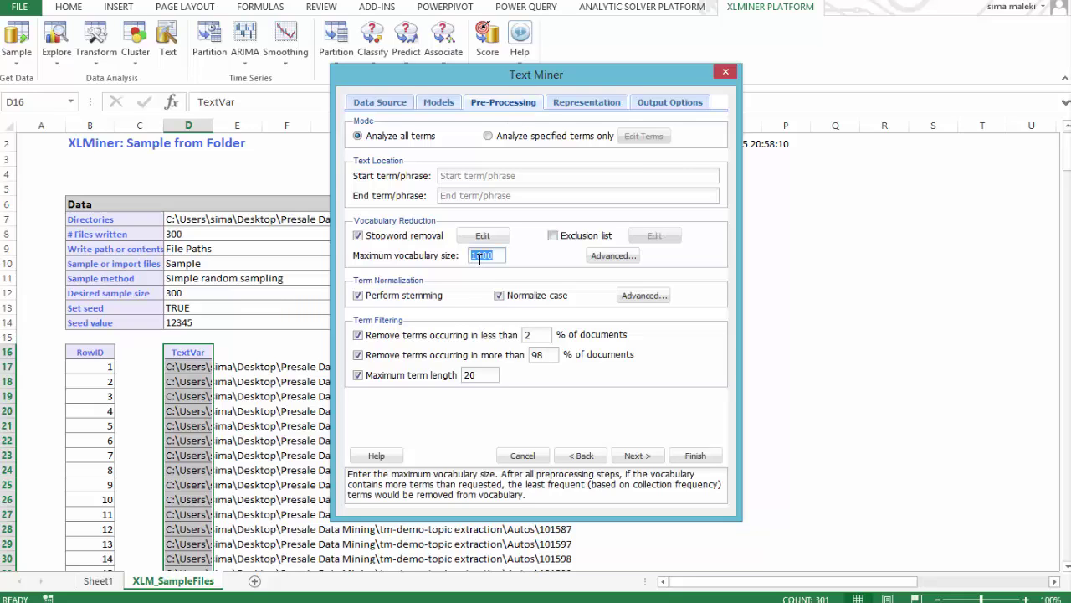
pyautogui.write('300')
pyautogui.doubleClick(531, 335)
pyautogui.write('3')
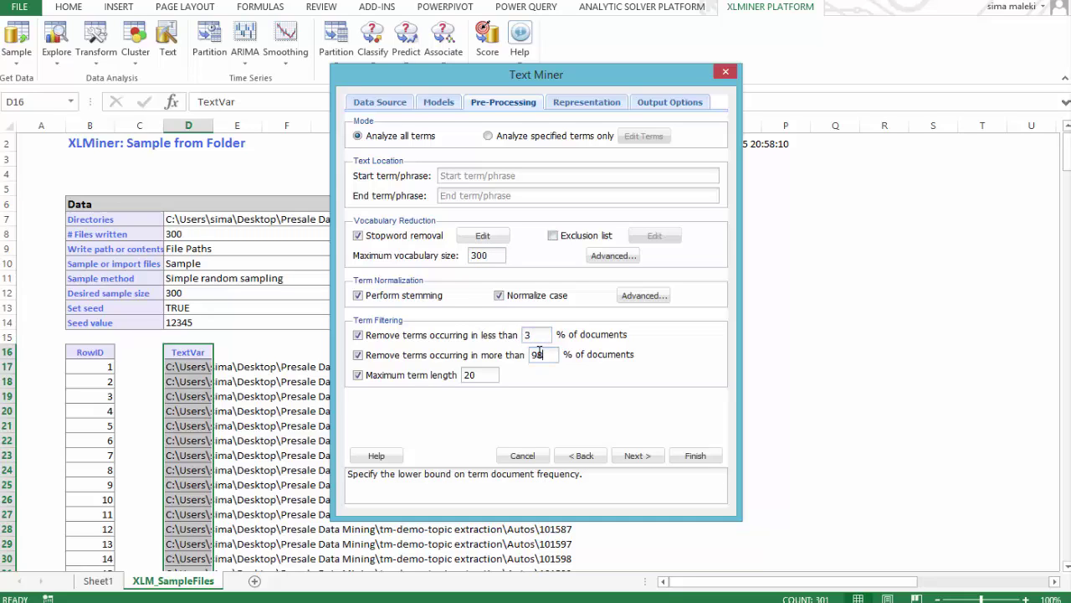
pyautogui.doubleClick(539, 354)
pyautogui.write('97')
# Limit the latent semantic indexing in the representation settings to a maximum of 20 concepts.
pyautogui.click(635, 457)
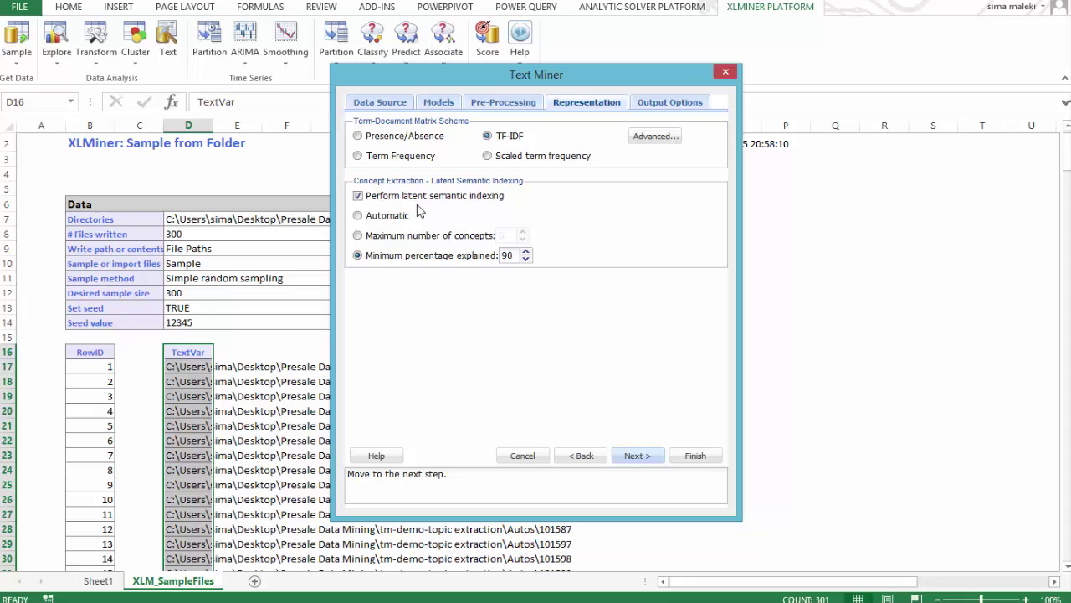
pyautogui.click(358, 236)
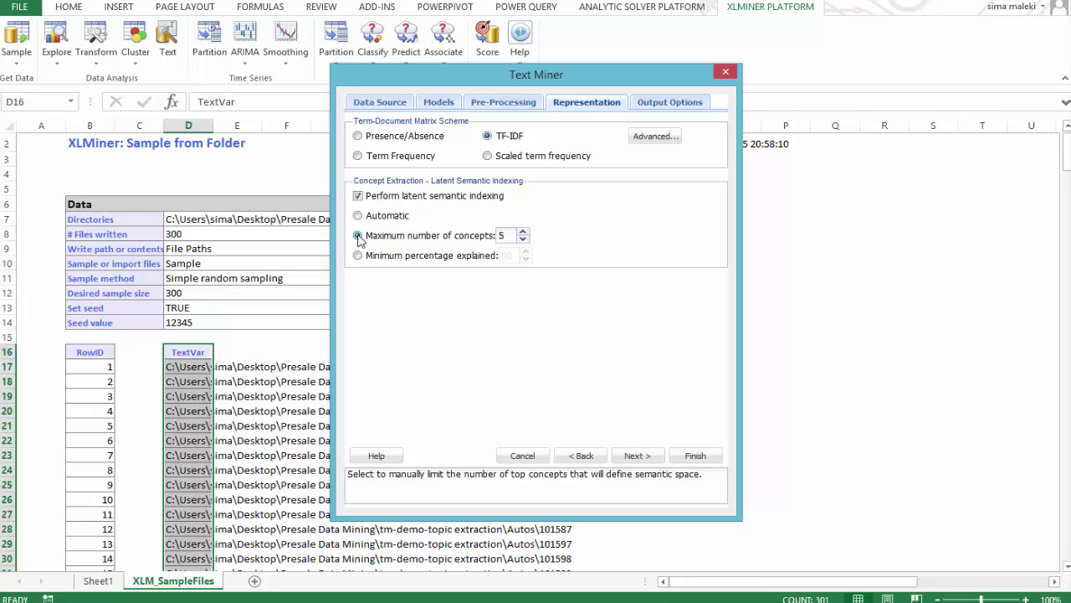
pyautogui.click(523, 232)
pyautogui.doubleClick(523, 232)
pyautogui.tripleClick(524, 232)
pyautogui.click(523, 232)
pyautogui.doubleClick(523, 232)
pyautogui.tripleClick(523, 232)
pyautogui.click(524, 232)
pyautogui.doubleClick(523, 232)
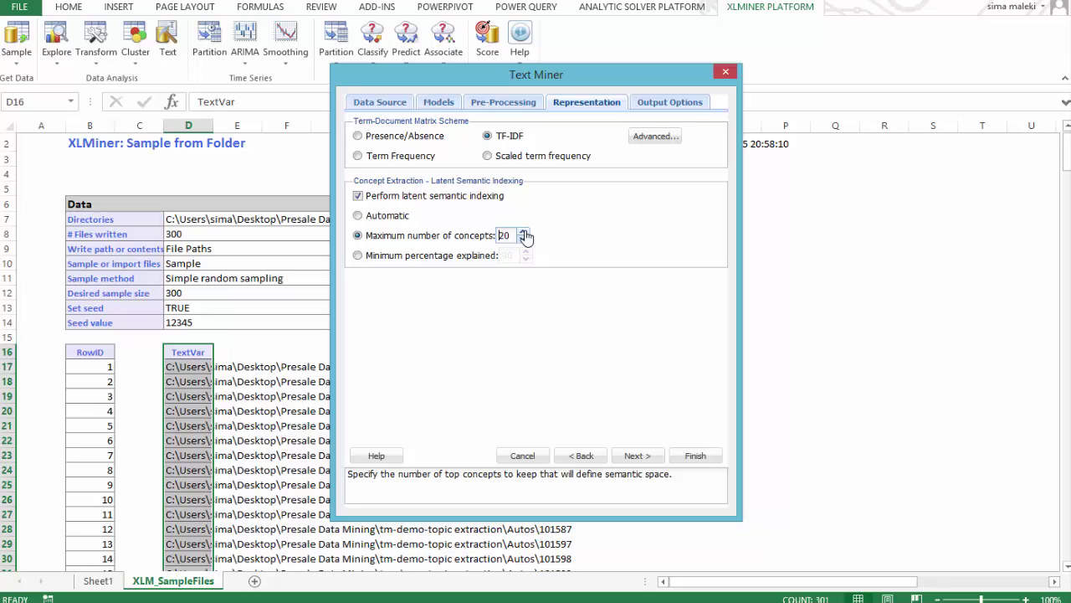
# Add the Term-Concept matrix, Zipf's plot, all concept-extraction plots and importance outputs, and the text mining model to the output, and run Text Miner.
pyautogui.click(636, 456)
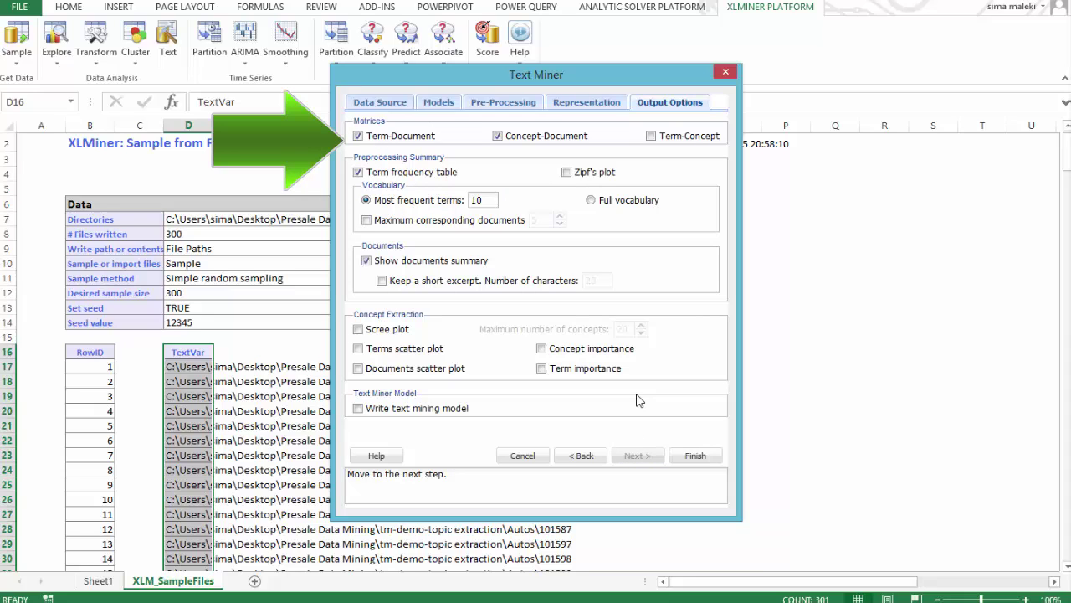
pyautogui.click(651, 137)
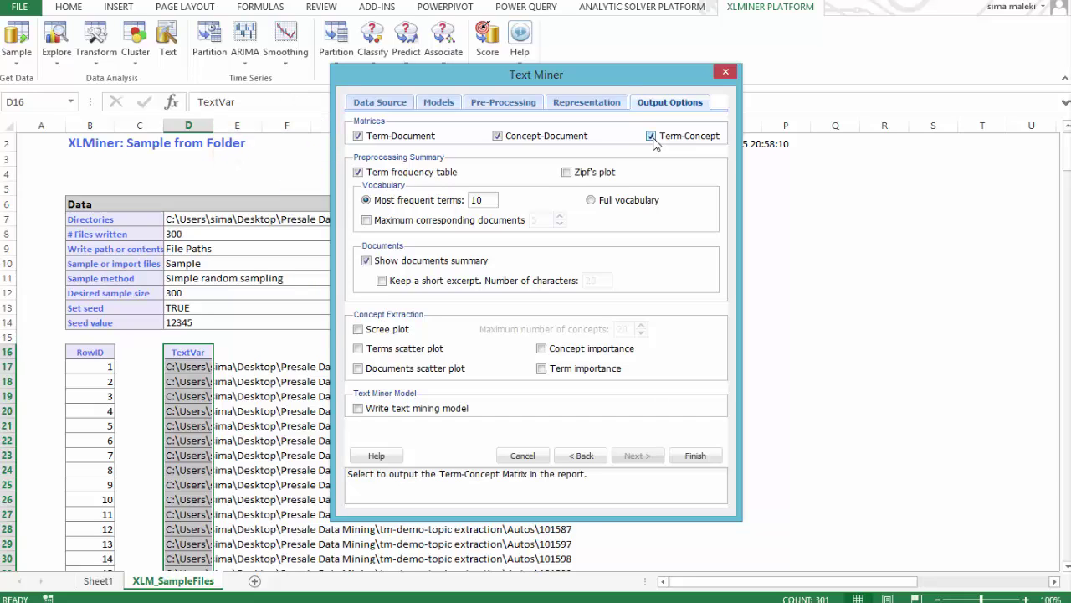
pyautogui.click(359, 330)
pyautogui.click(359, 348)
pyautogui.click(359, 369)
pyautogui.click(542, 349)
pyautogui.click(542, 368)
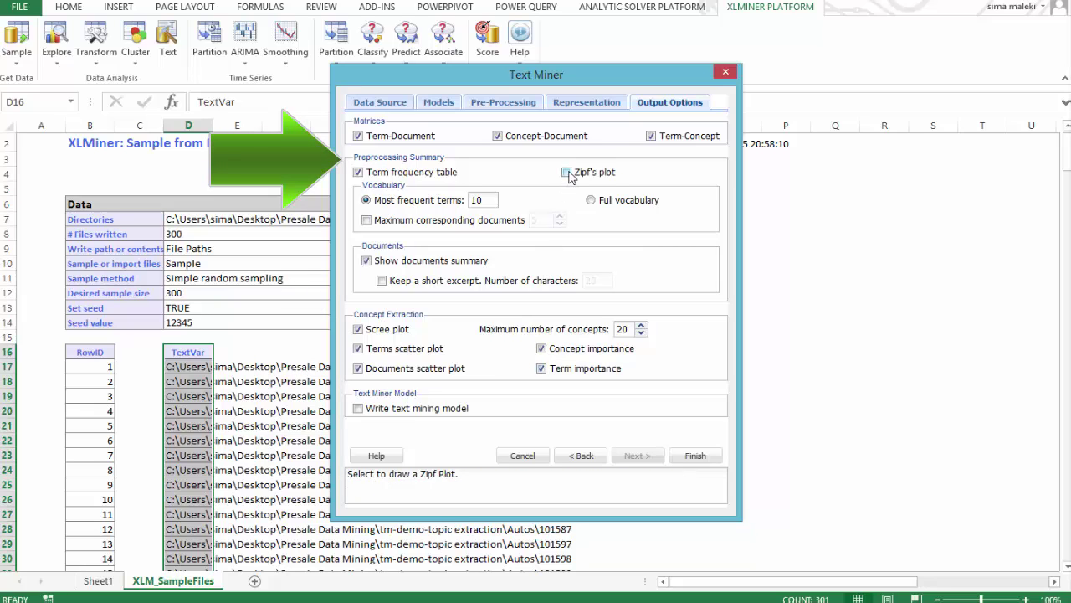
pyautogui.click(358, 409)
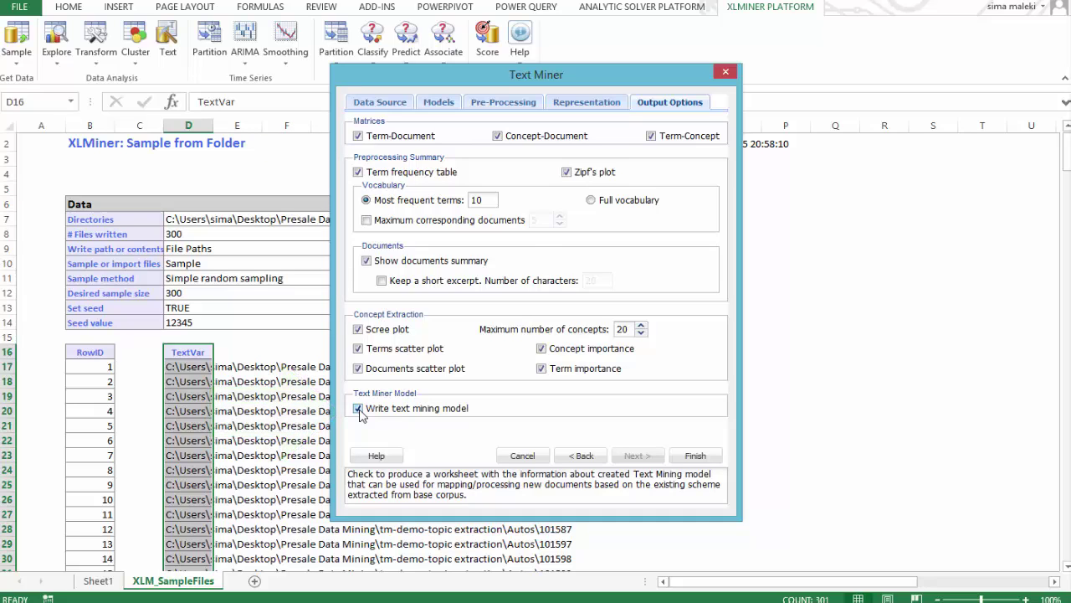
pyautogui.click(695, 458)
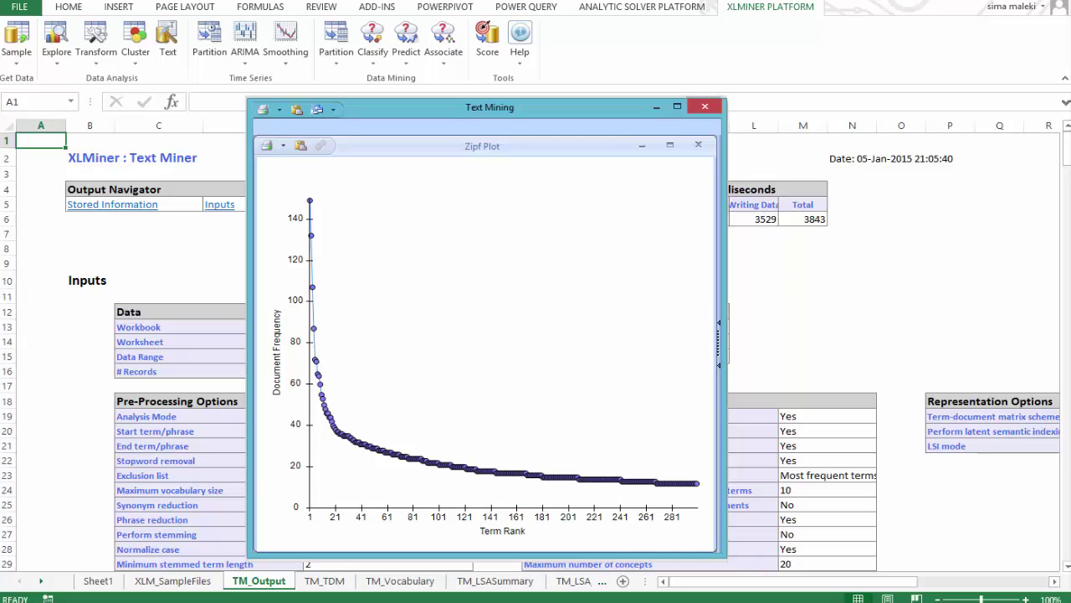
# Minimize the Text Mining chart window and review the preprocessing and documents summaries on the TM_Output sheet.
pyautogui.moveTo(371, 452)
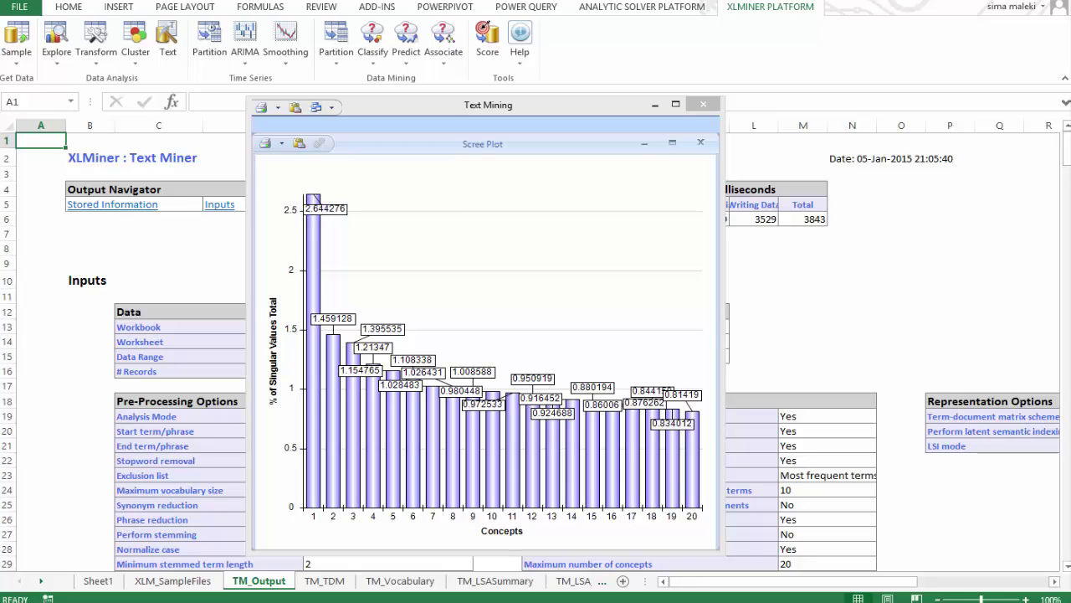
pyautogui.click(655, 105)
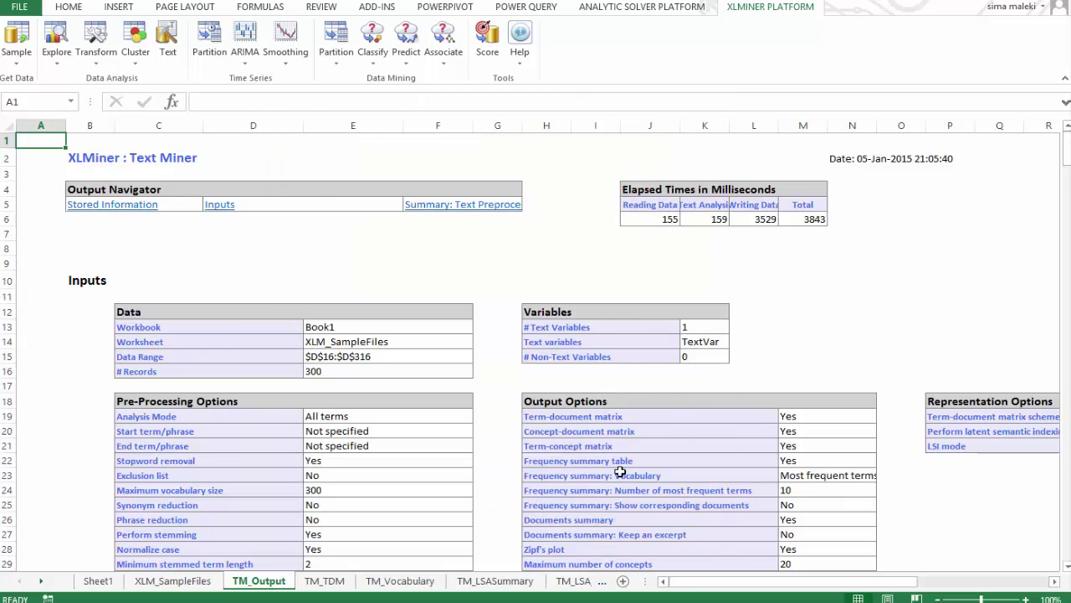
pyautogui.scroll(-6, 781, 299)
pyautogui.scroll(-5, 781, 298)
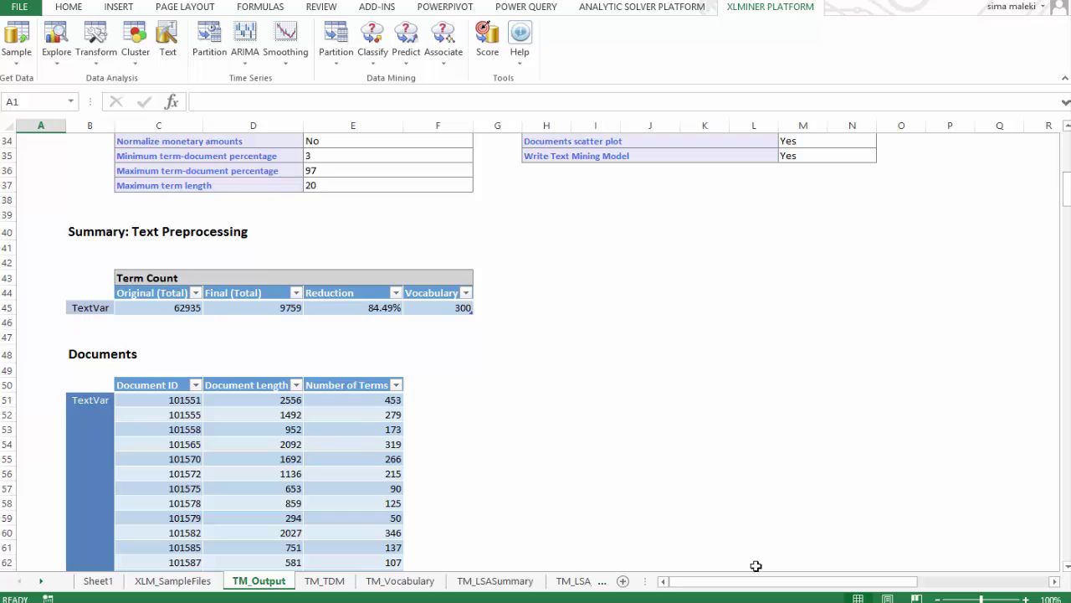
pyautogui.click(426, 584)
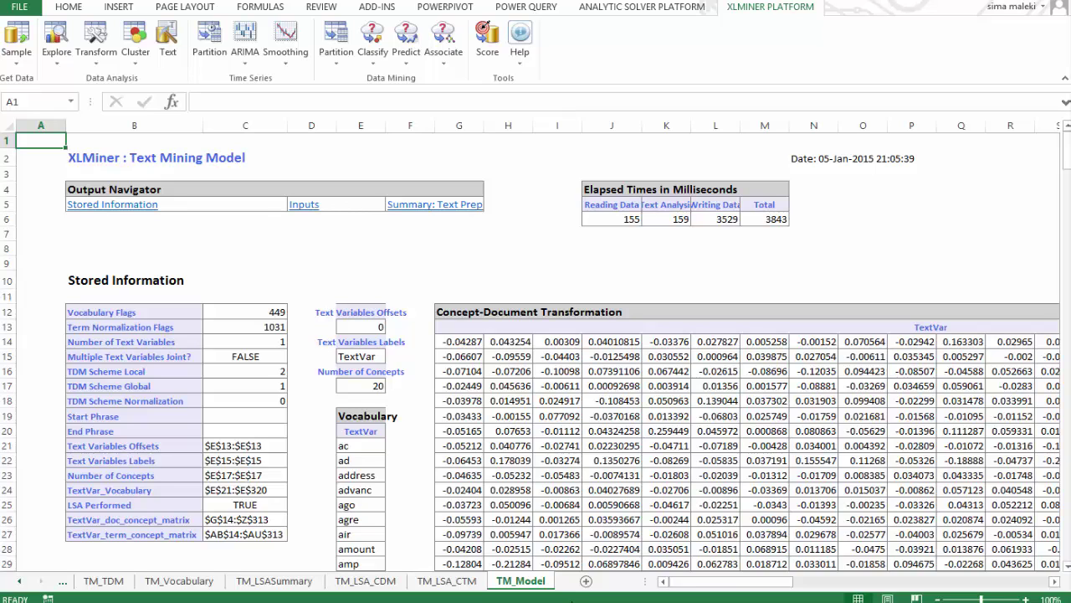
# On the TM_LSA_CDM sheet, fill the empty column beside Concept 20 with the document categories, Autos followed by Electronics.
pyautogui.click(366, 580)
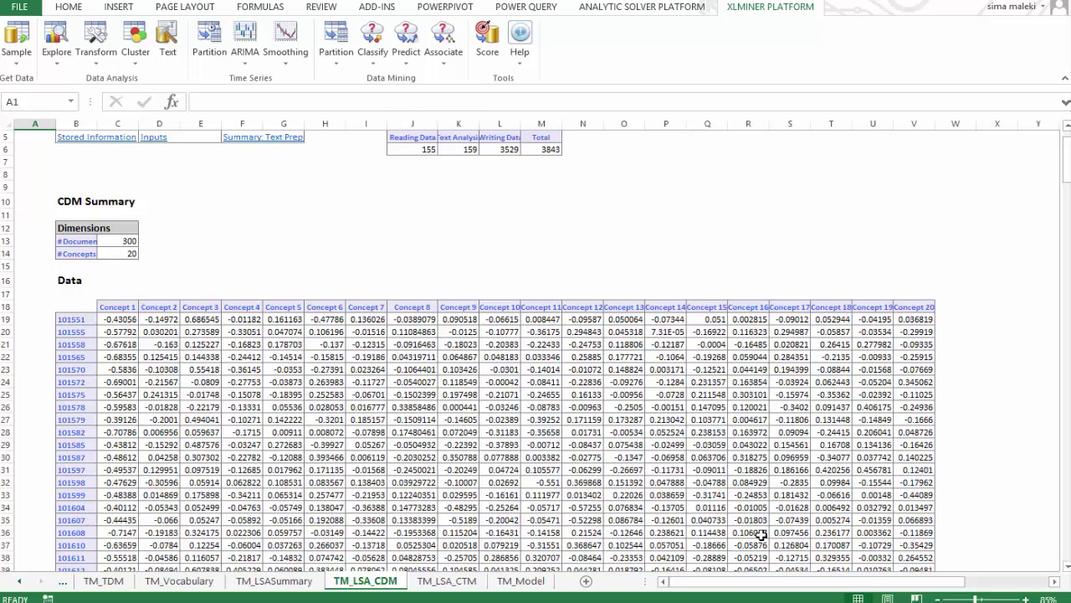
pyautogui.scroll(-2, 962, 239)
pyautogui.click(963, 239)
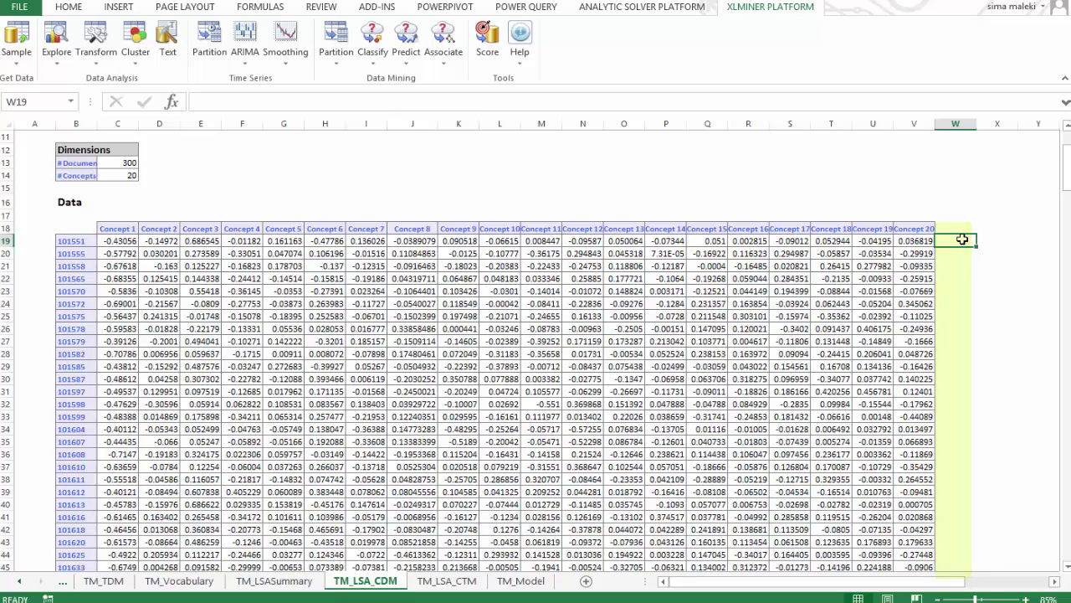
pyautogui.hotkey('ctrl', 'v')
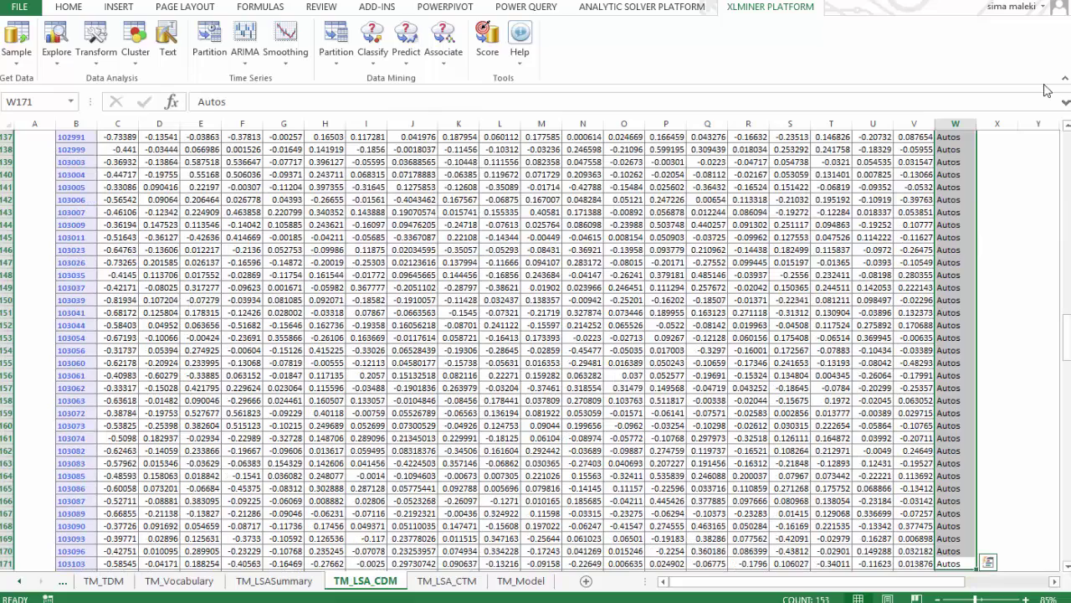
pyautogui.press('Down')
pyautogui.write('Electronics')
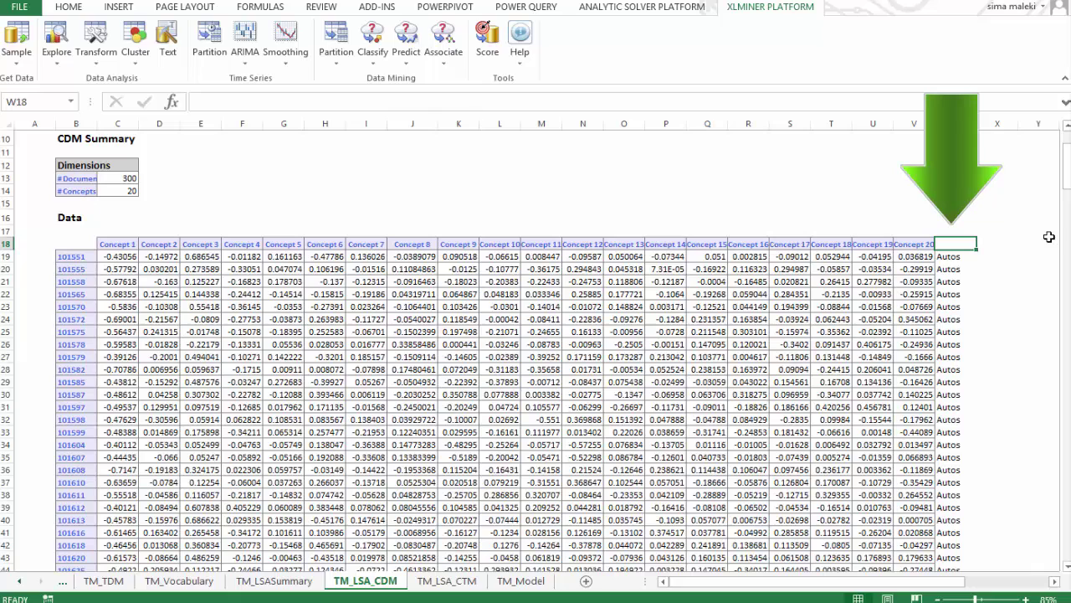
# Title the category column Y and the document ID column A in the concept-document matrix's header row.
pyautogui.write('Y')
pyautogui.click(1014, 293)
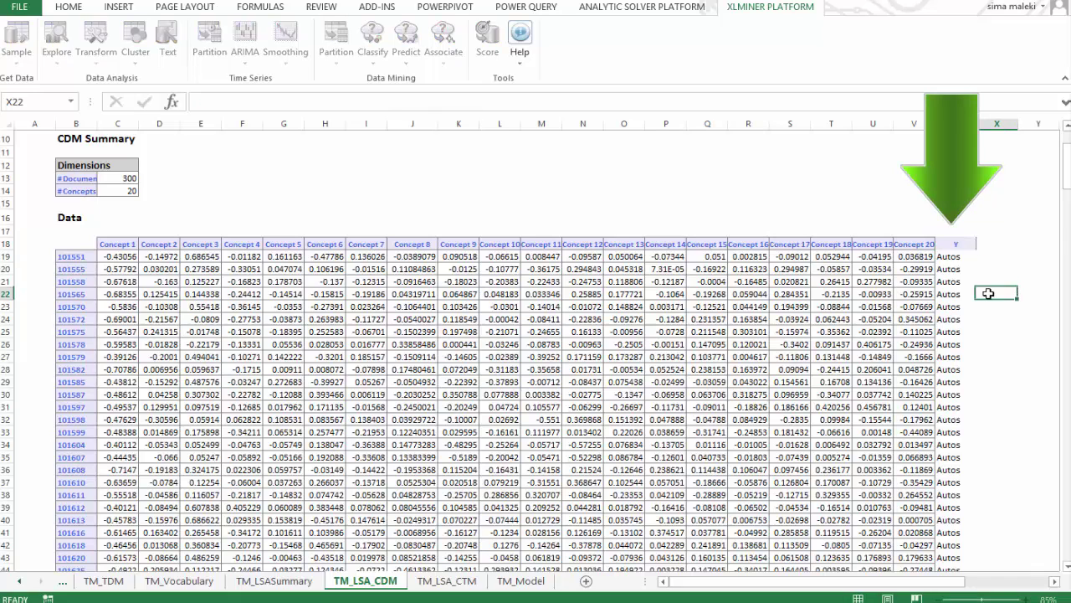
pyautogui.click(75, 244)
pyautogui.write('A')
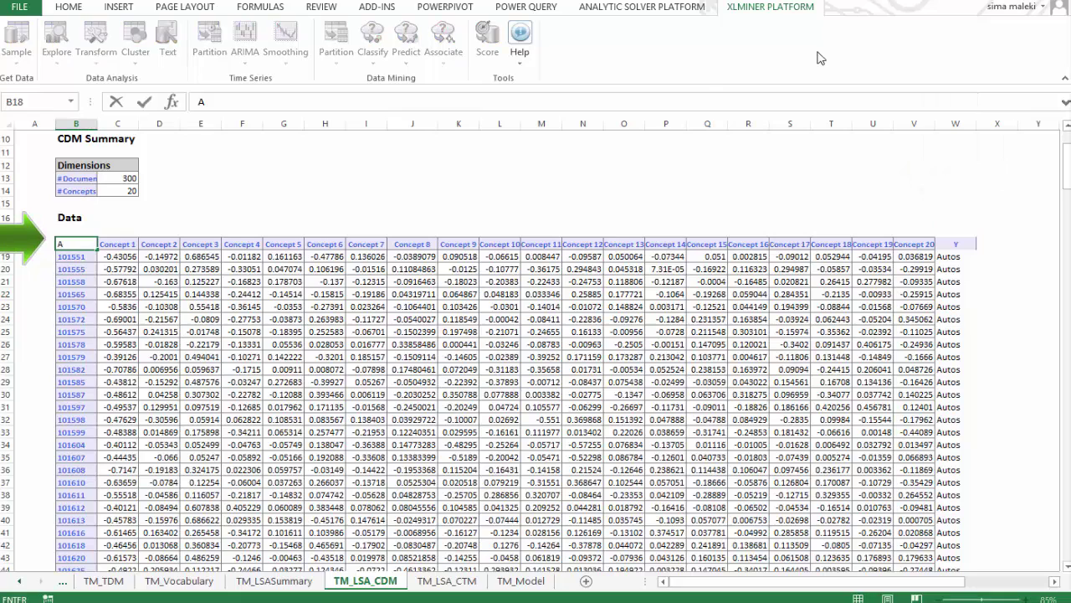
pyautogui.click(1007, 308)
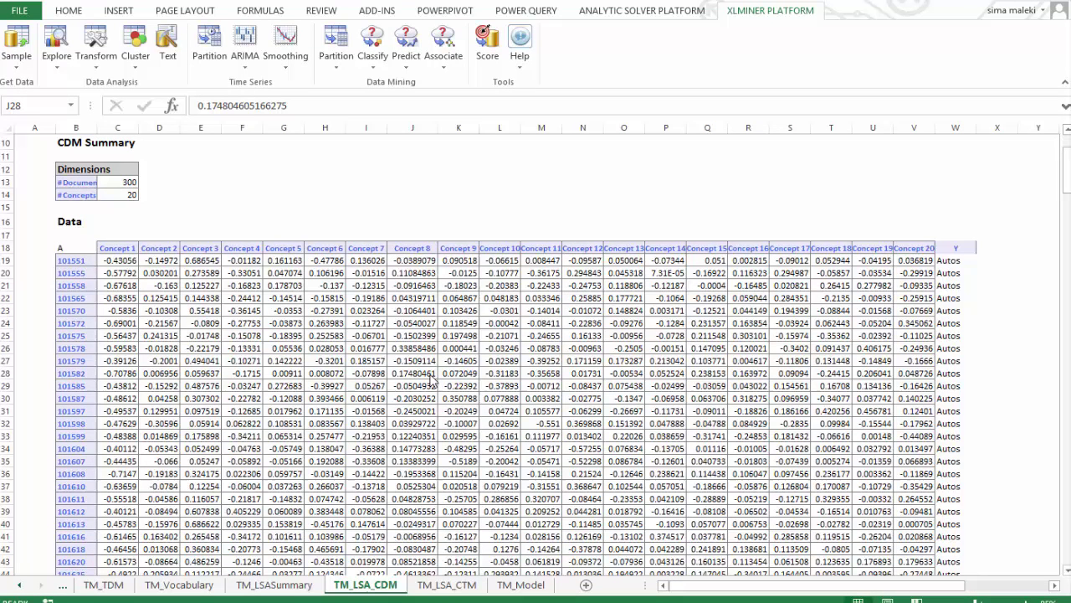
# Create a standard partition of the concept-document data with all variables, using specified percentages of 80% training and 20% validation.
pyautogui.click(423, 367)
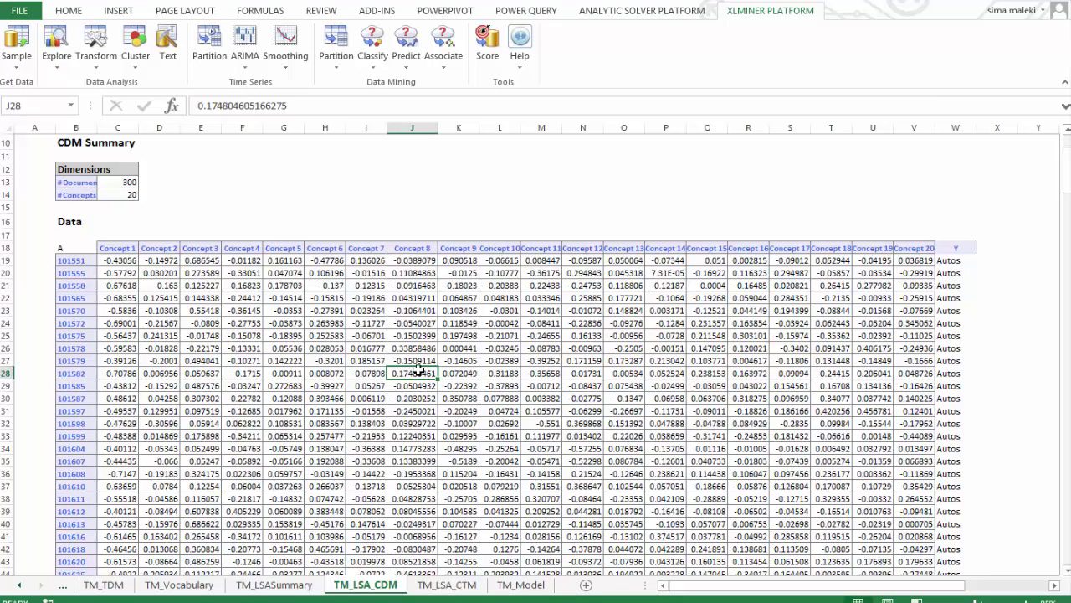
pyautogui.click(335, 46)
pyautogui.click(351, 98)
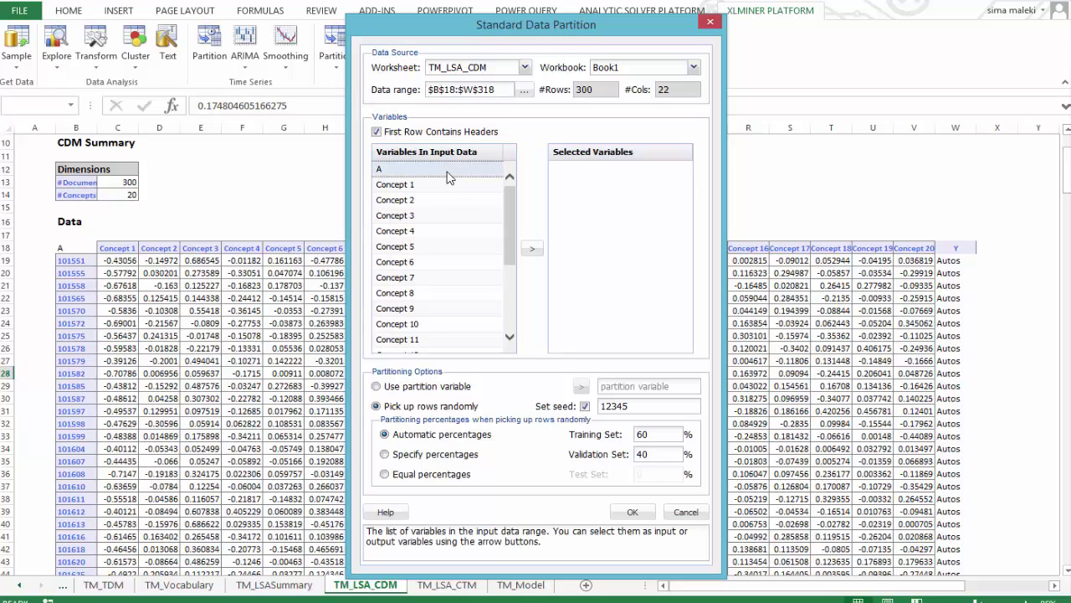
pyautogui.moveTo(507, 241); pyautogui.dragTo(512, 328)
pyautogui.keyDown('shift'); pyautogui.click(419, 345); pyautogui.keyUp('shift')
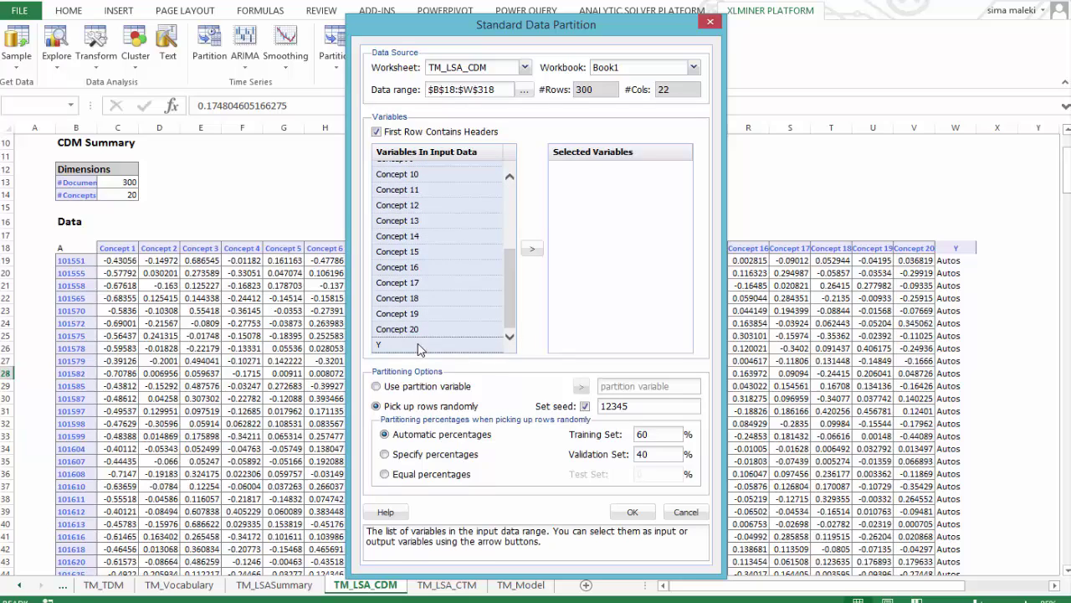
pyautogui.click(531, 250)
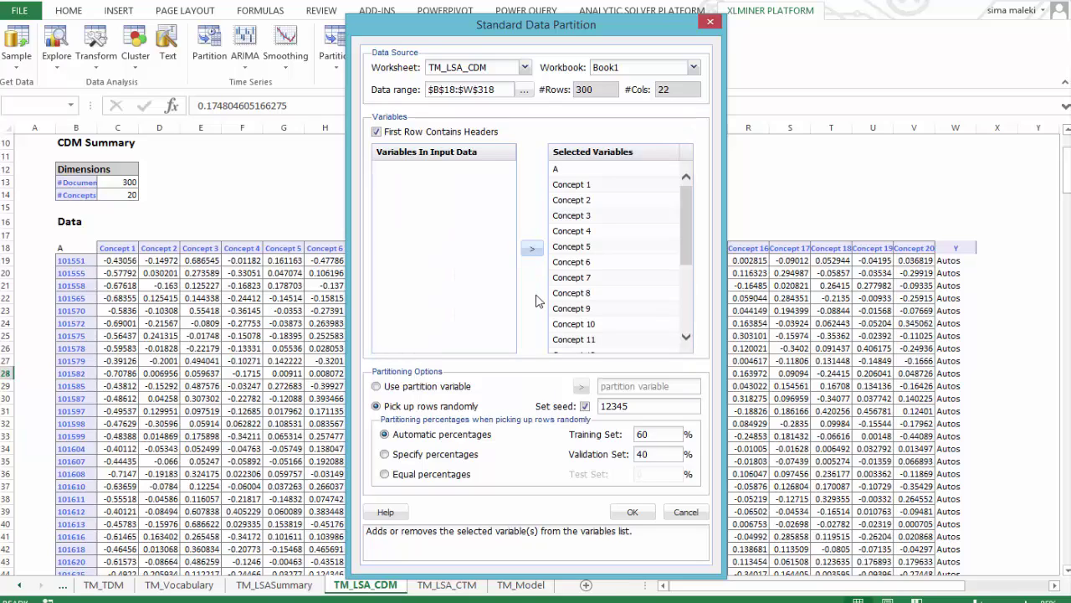
pyautogui.click(385, 455)
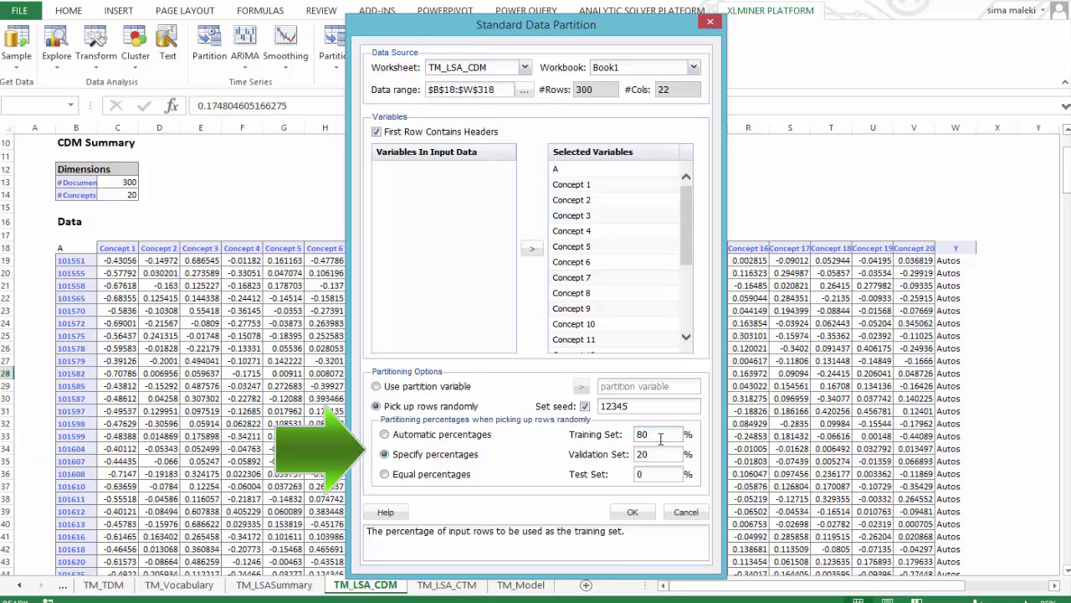
pyautogui.click(634, 514)
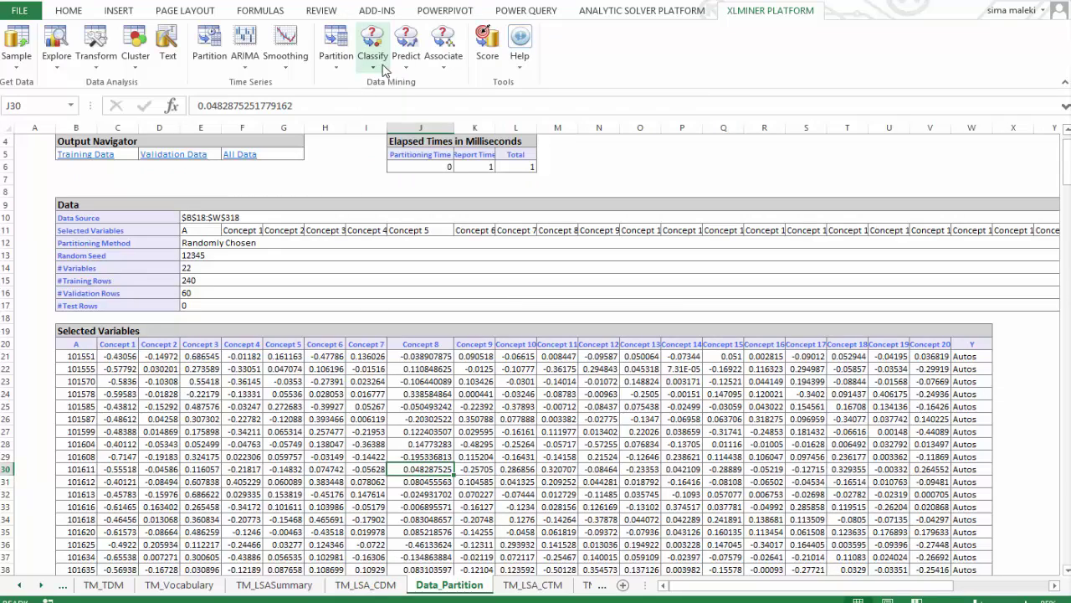
# Run Logistic Regression on the partitioned data with A and Concepts 1 to 20 as selected variables and Y as output, and review the validation scoring summary.
pyautogui.click(382, 69)
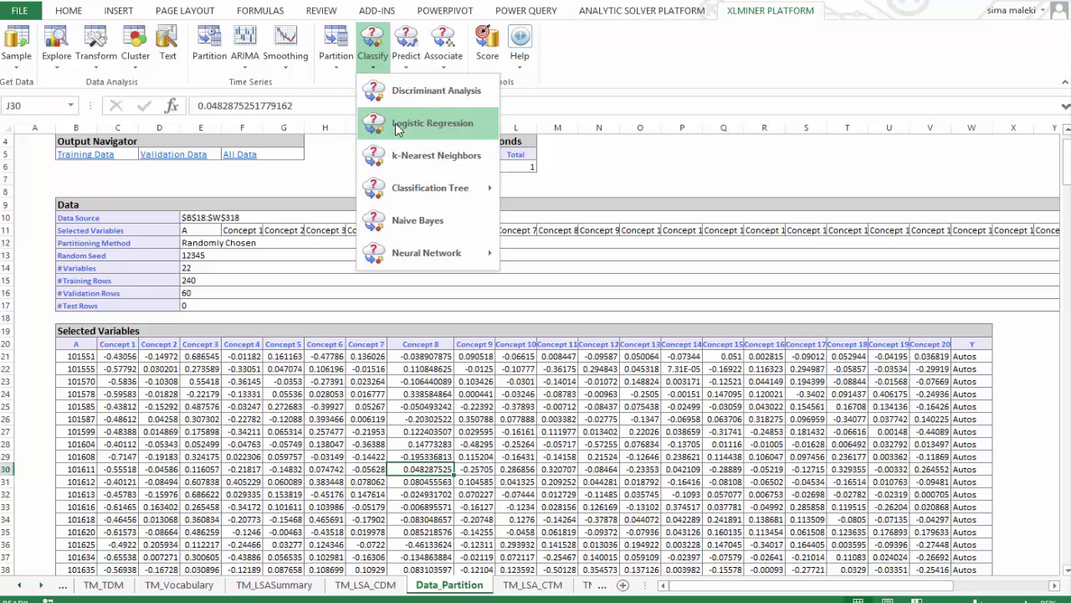
pyautogui.click(398, 126)
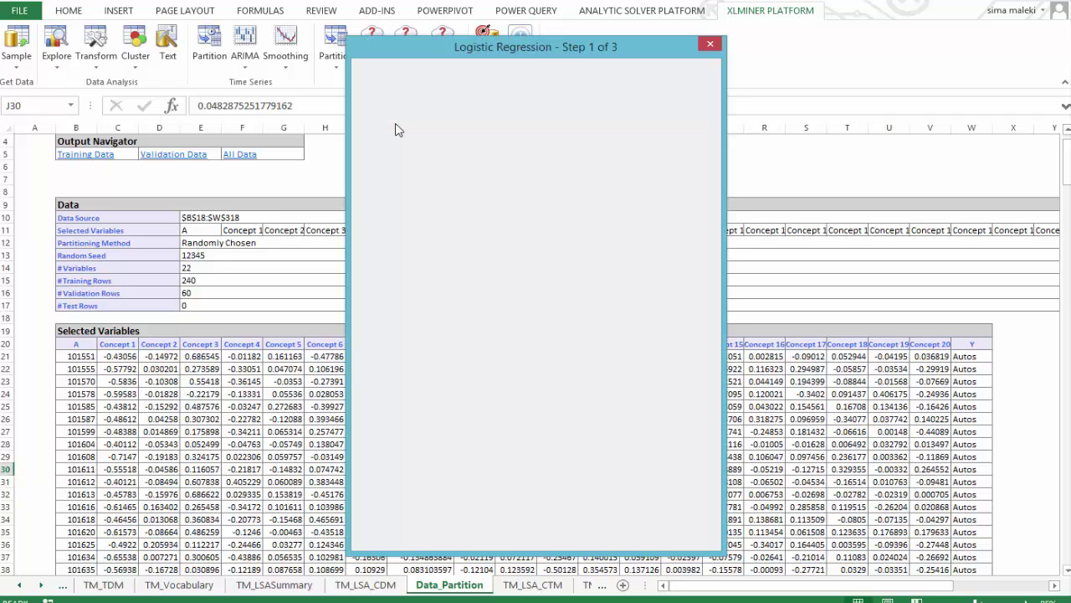
pyautogui.scroll(-3, 508, 270)
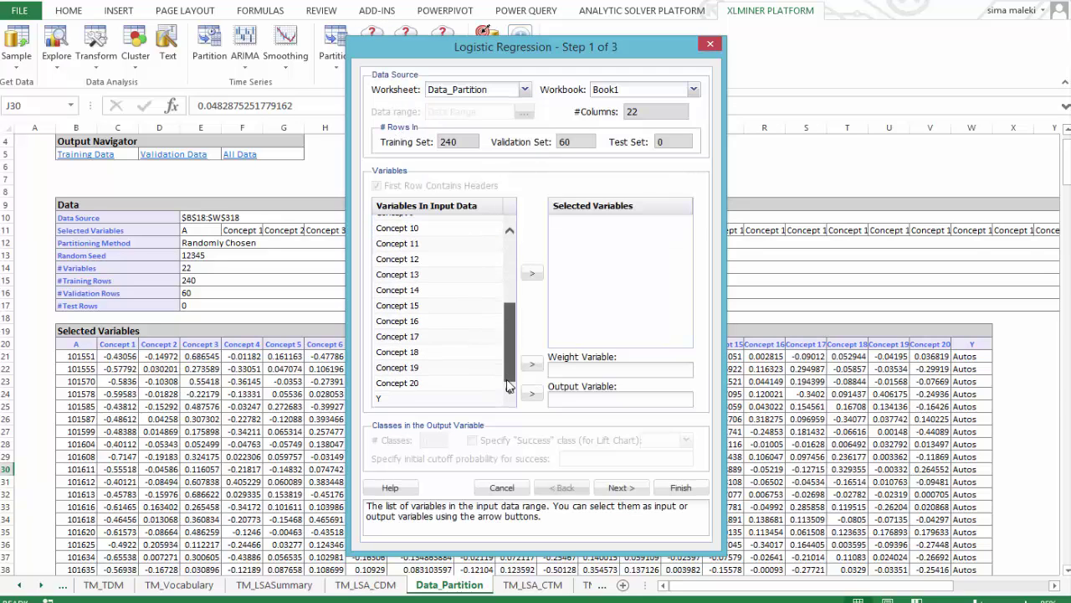
pyautogui.keyDown('shift'); pyautogui.click(444, 383); pyautogui.keyUp('shift')
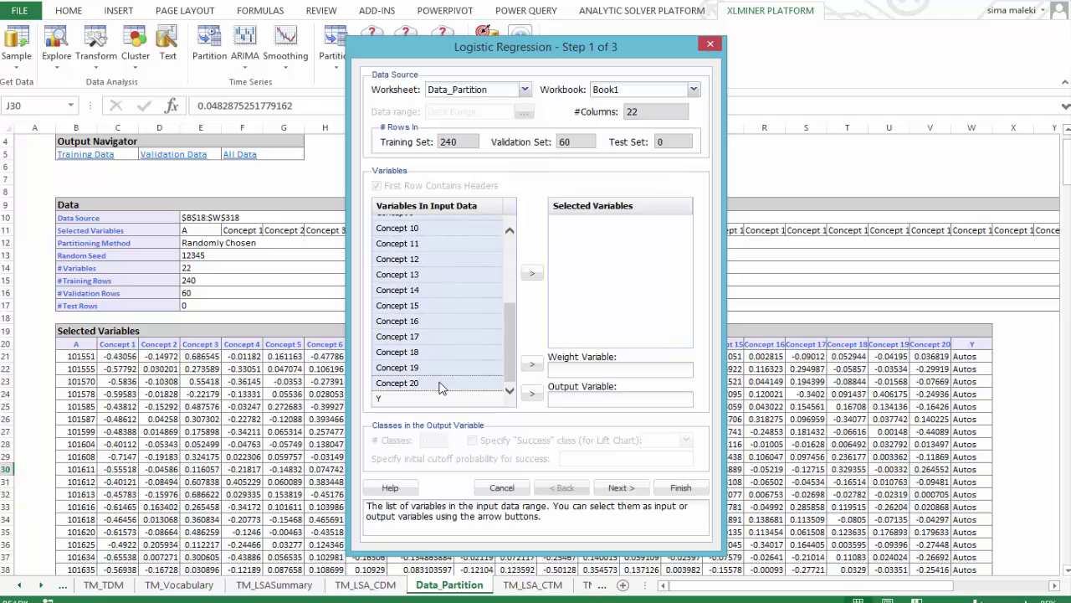
pyautogui.click(532, 274)
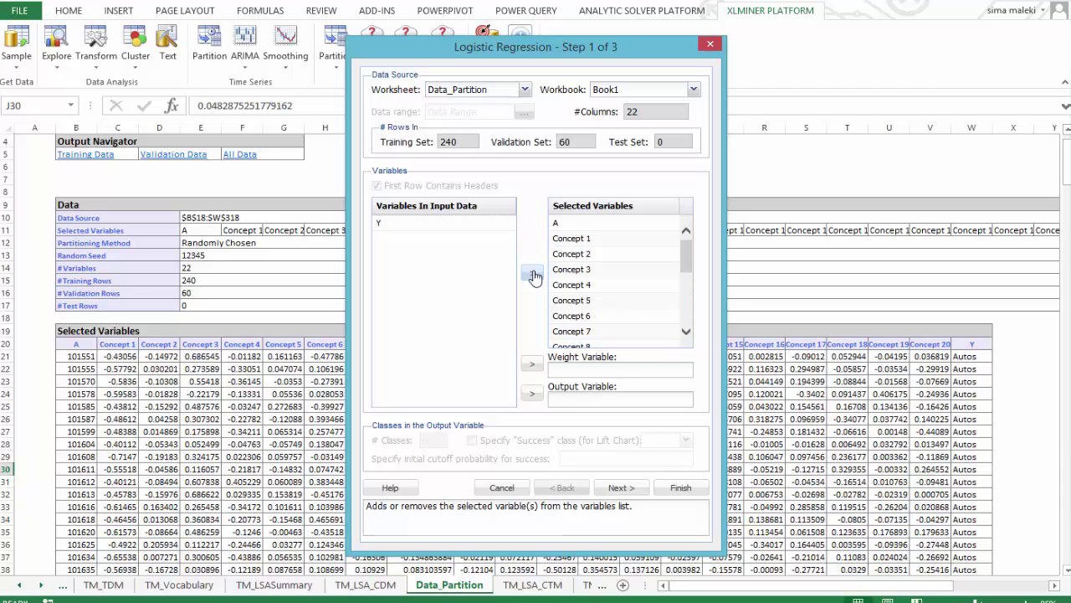
pyautogui.click(389, 223)
pyautogui.click(531, 393)
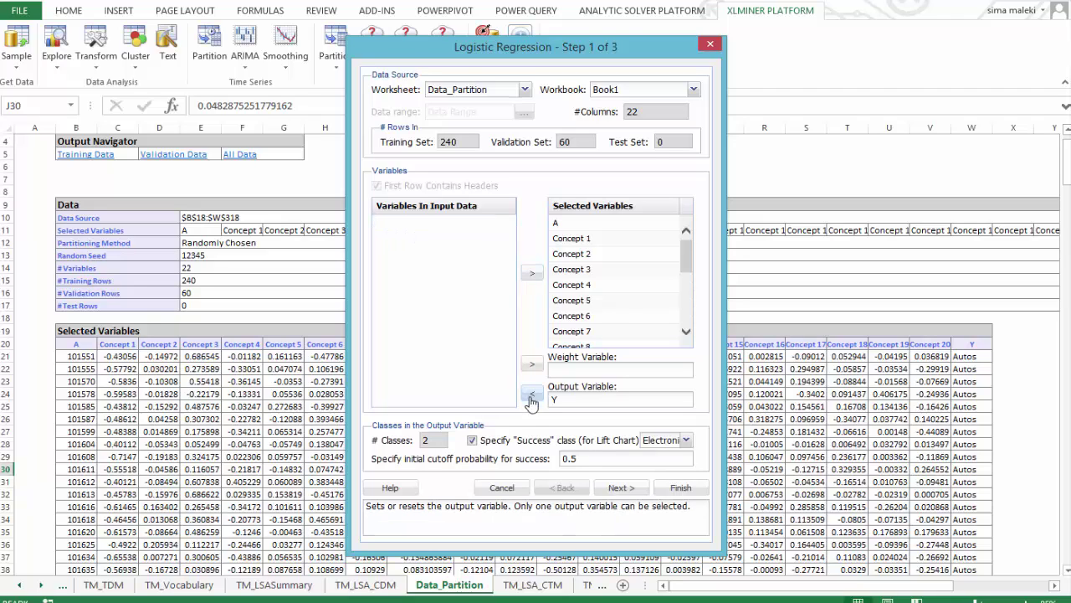
pyautogui.click(685, 493)
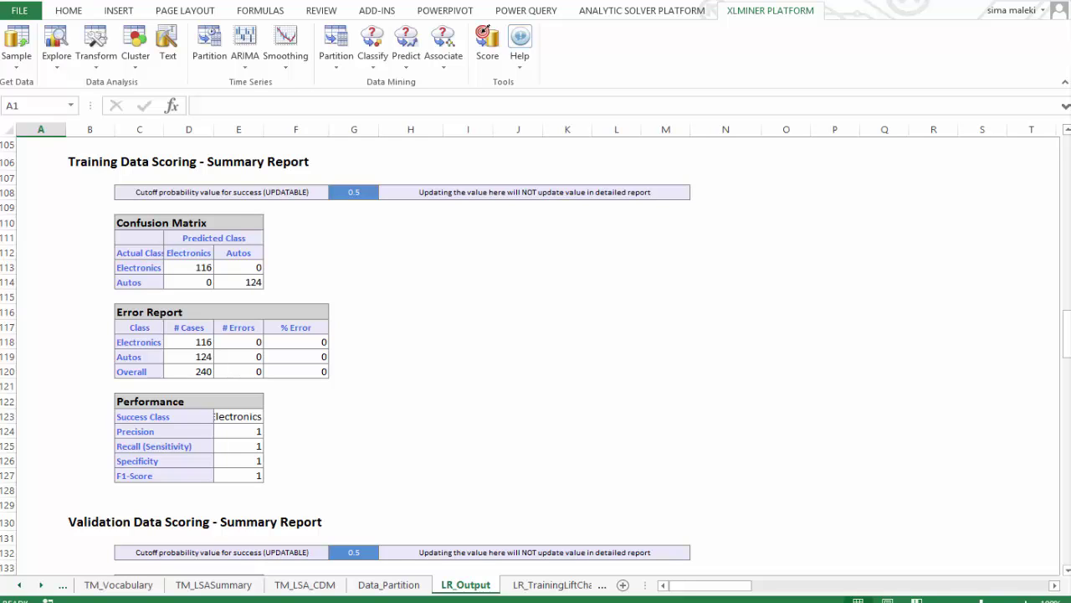
pyautogui.scroll(-7, 536, 352)
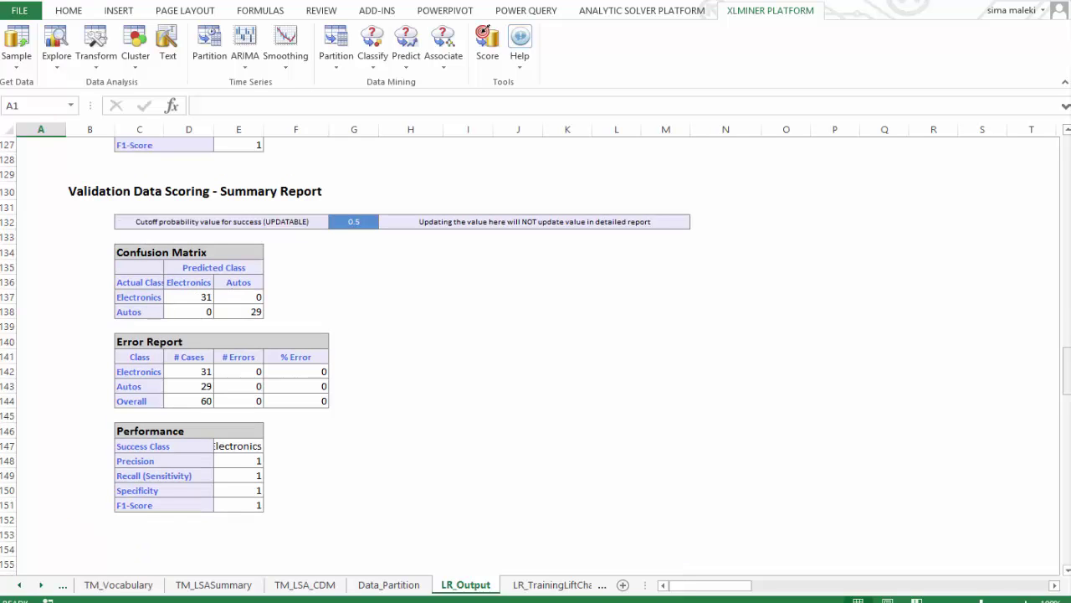